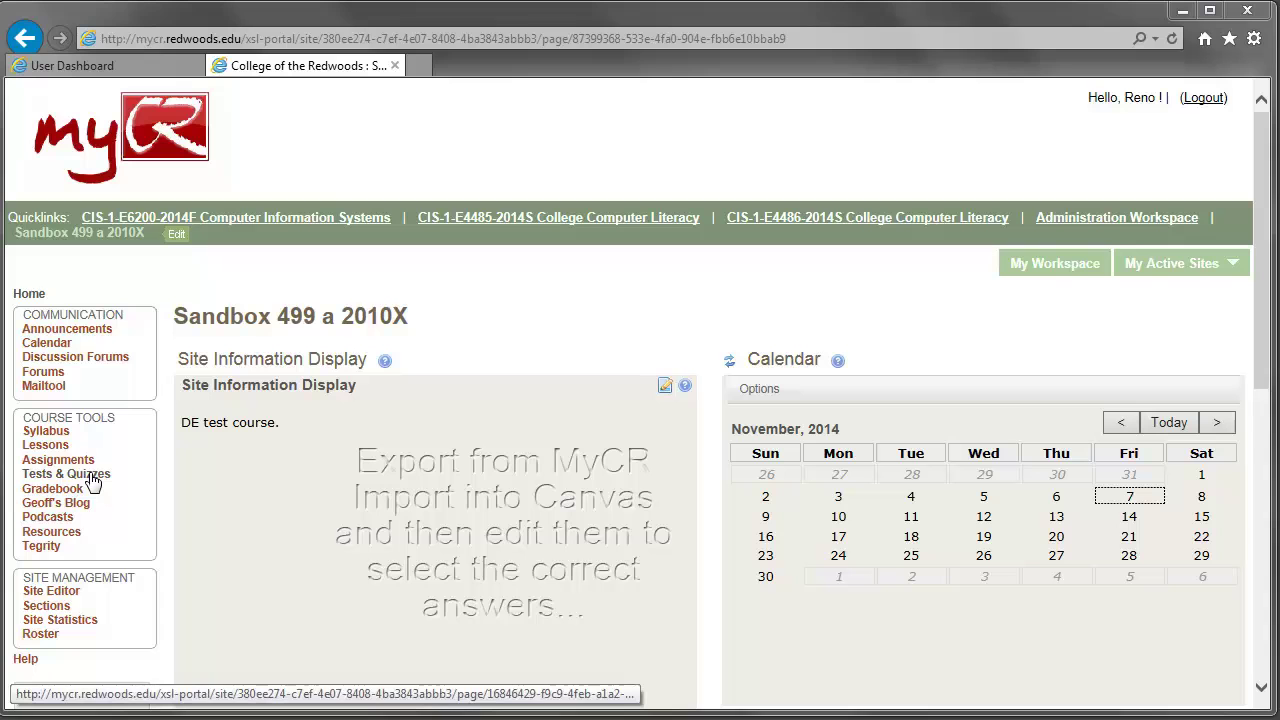
# Export the Quiz 02-Ch1 working copy from Tests & Quizzes using the Content Packaging export type
pyautogui.click(92, 481)
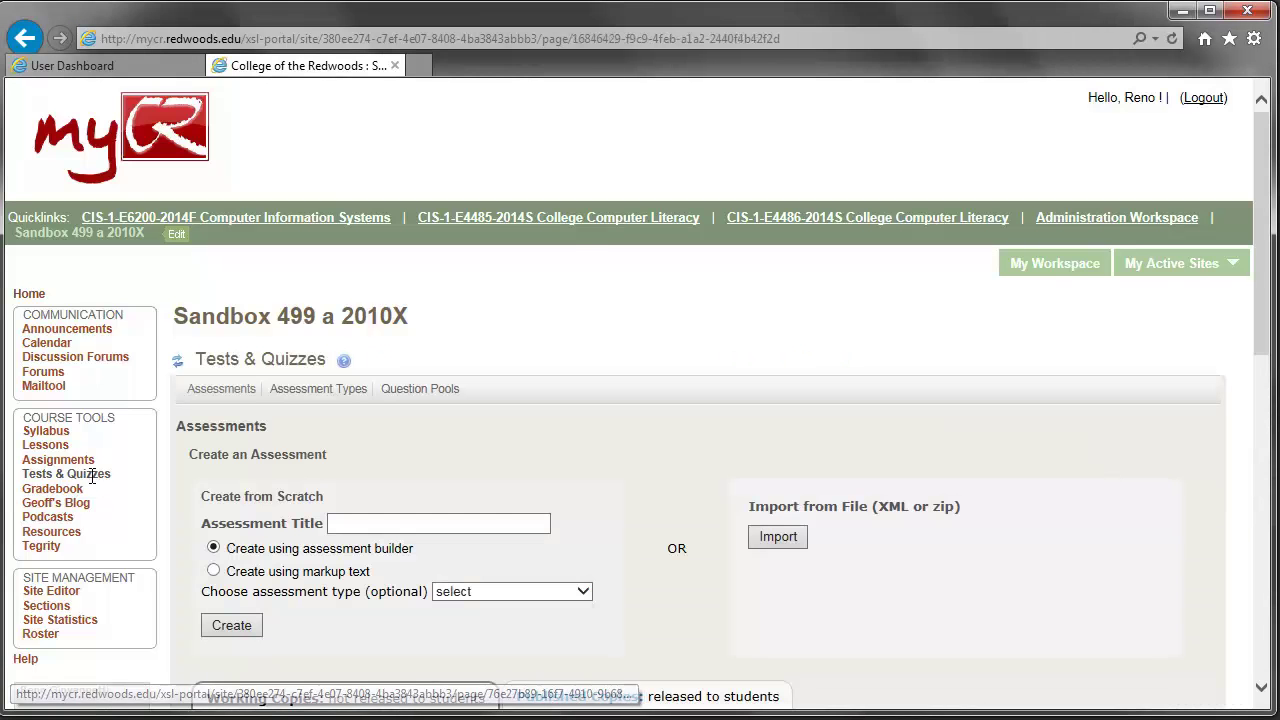
pyautogui.scroll(-3, 430, 455)
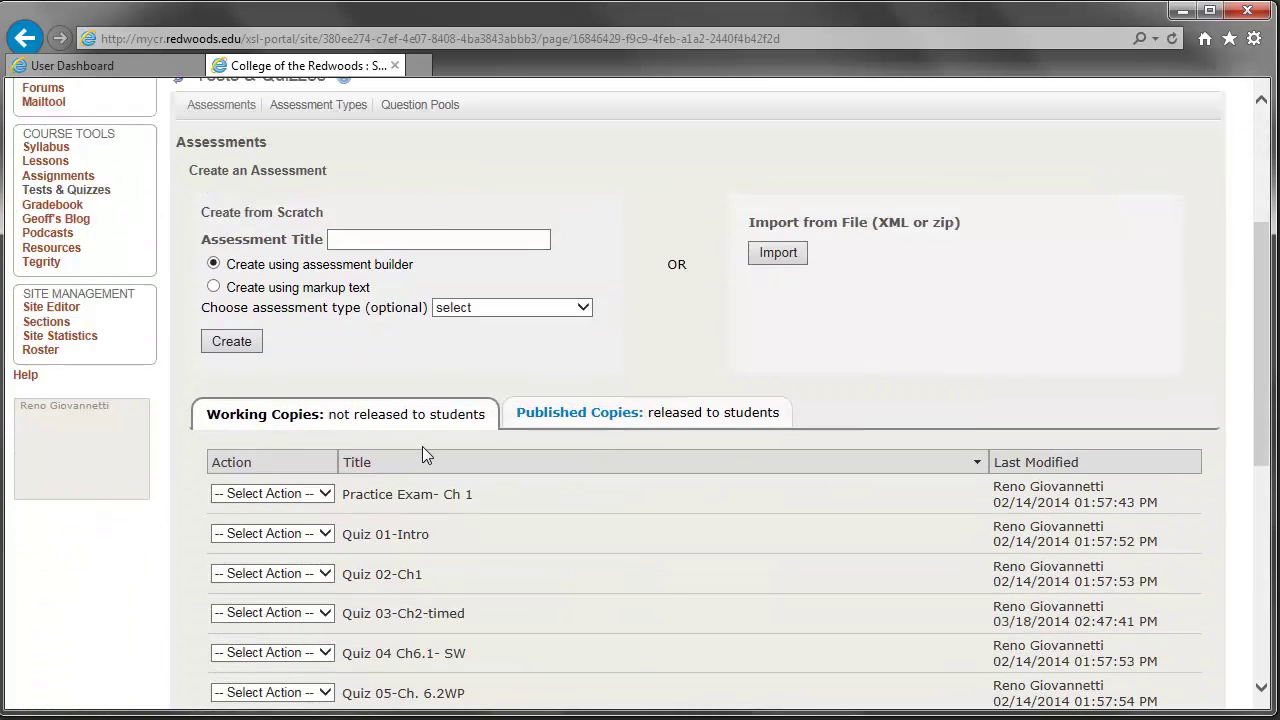
pyautogui.scroll(-2, 410, 455)
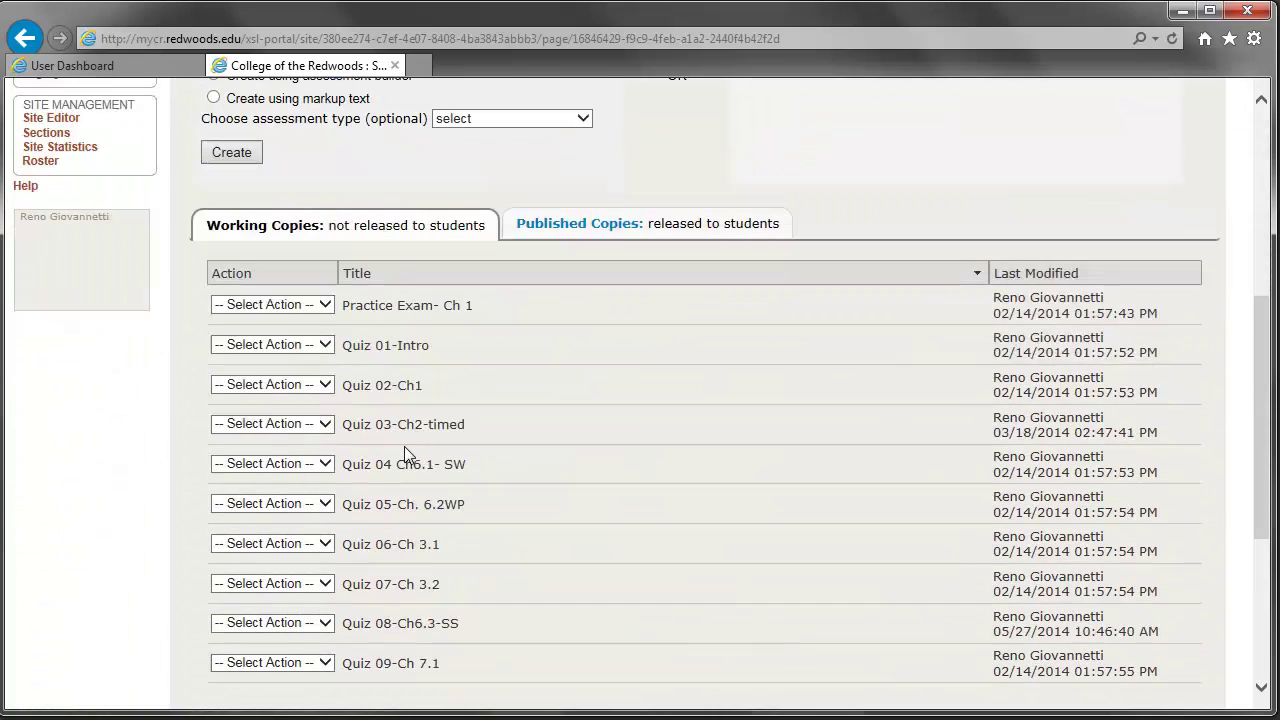
pyautogui.click(326, 386)
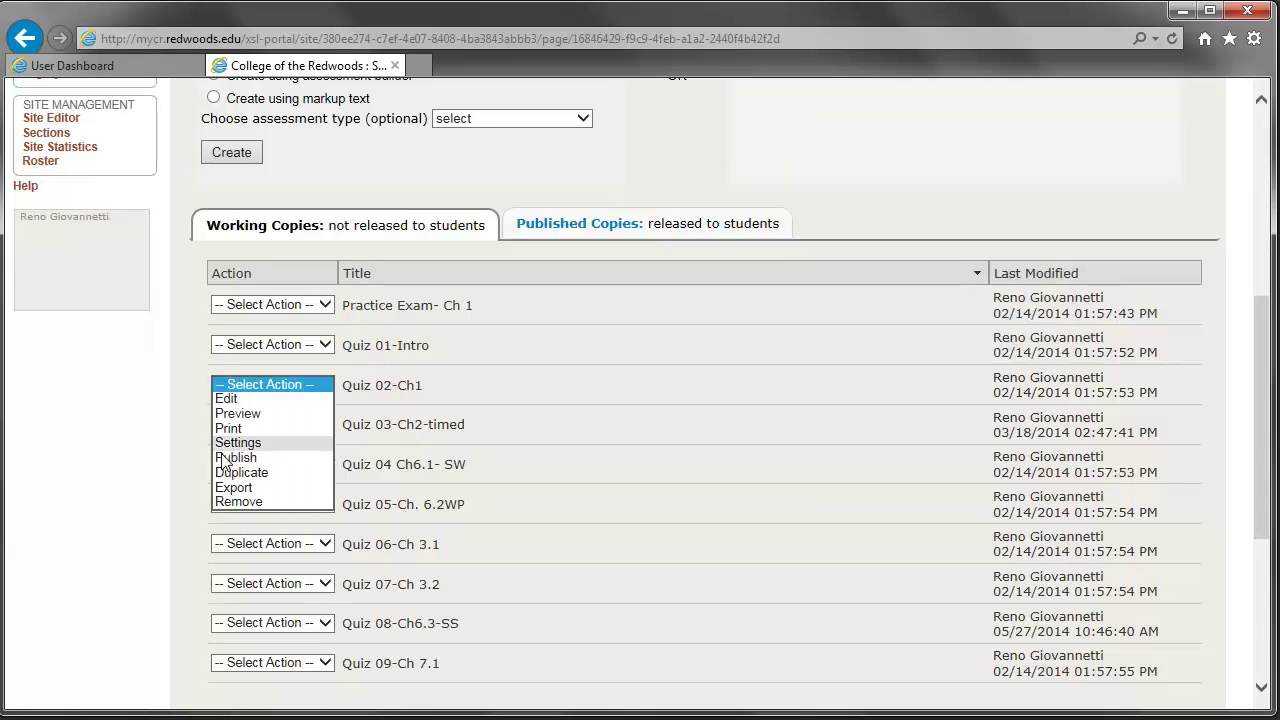
pyautogui.click(233, 487)
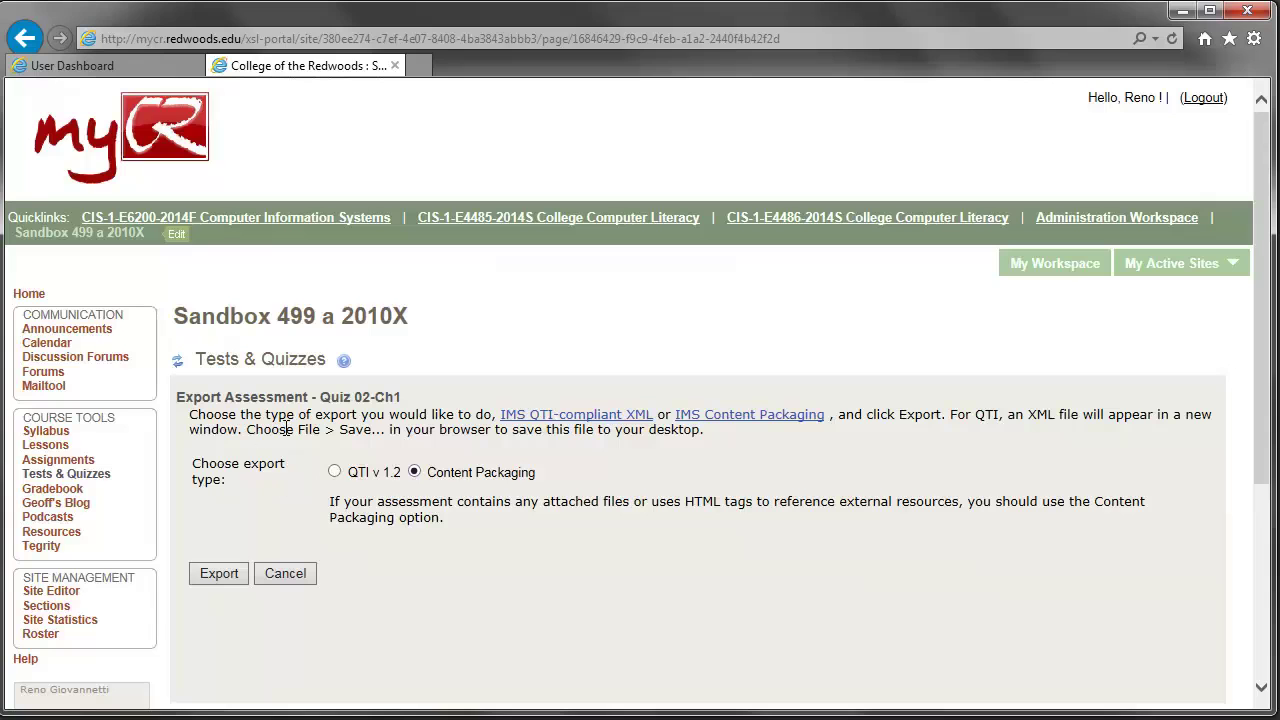
pyautogui.click(216, 577)
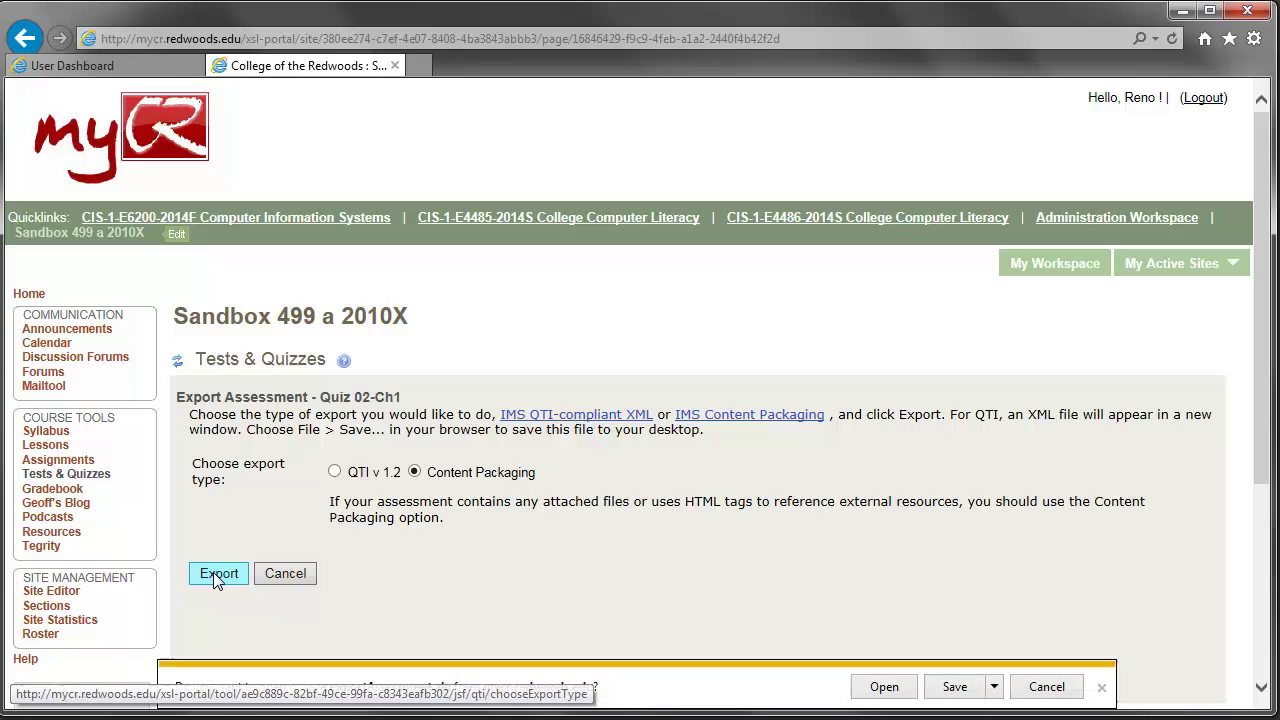
# Save the exported assessment to the video projects folder under the file name Quiz2.zip
pyautogui.click(995, 689)
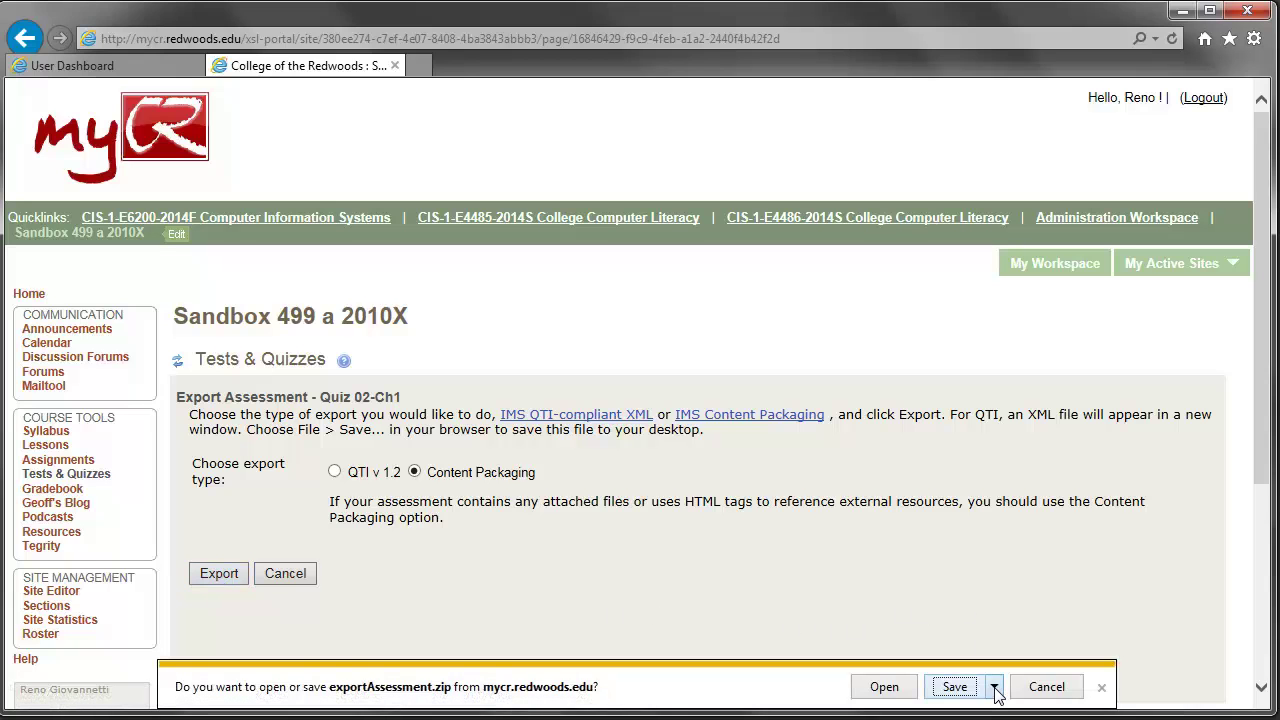
pyautogui.click(989, 716)
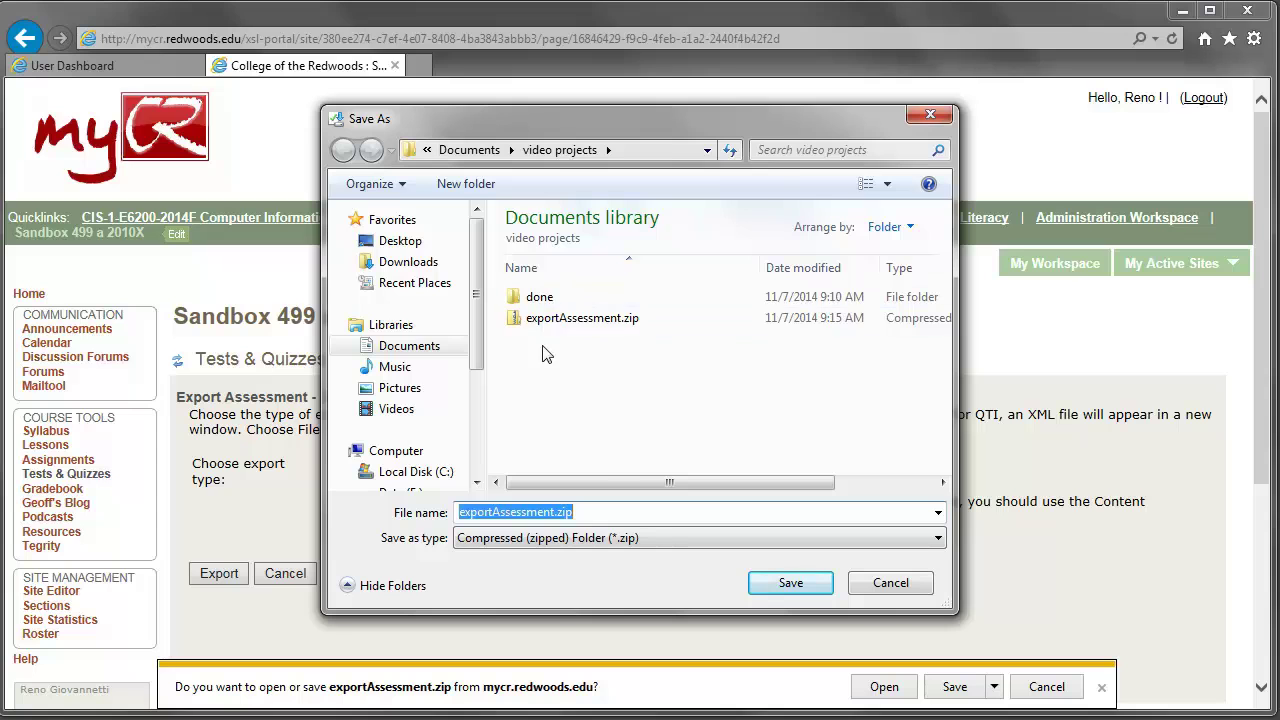
pyautogui.moveTo(552, 512); pyautogui.dragTo(398, 520)
pyautogui.write('Quiz')
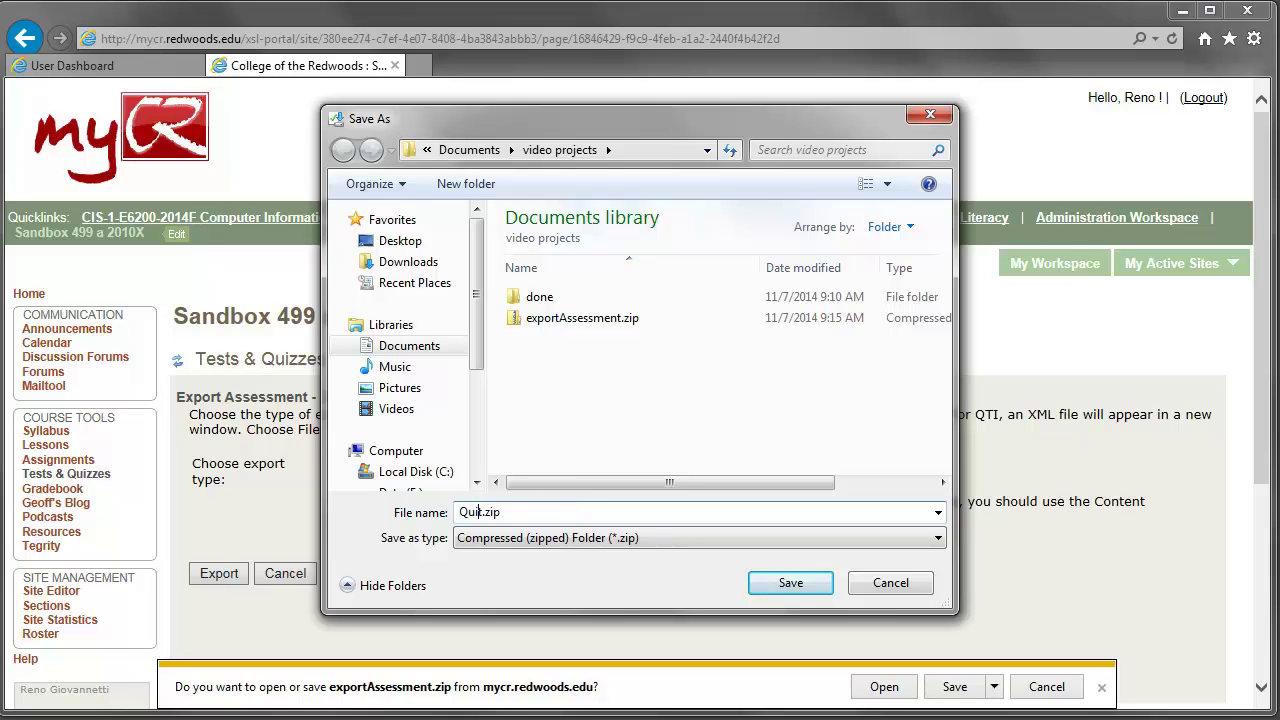
pyautogui.write('z3')
pyautogui.press('BackSpace')
pyautogui.write('2')
pyautogui.click(812, 588)
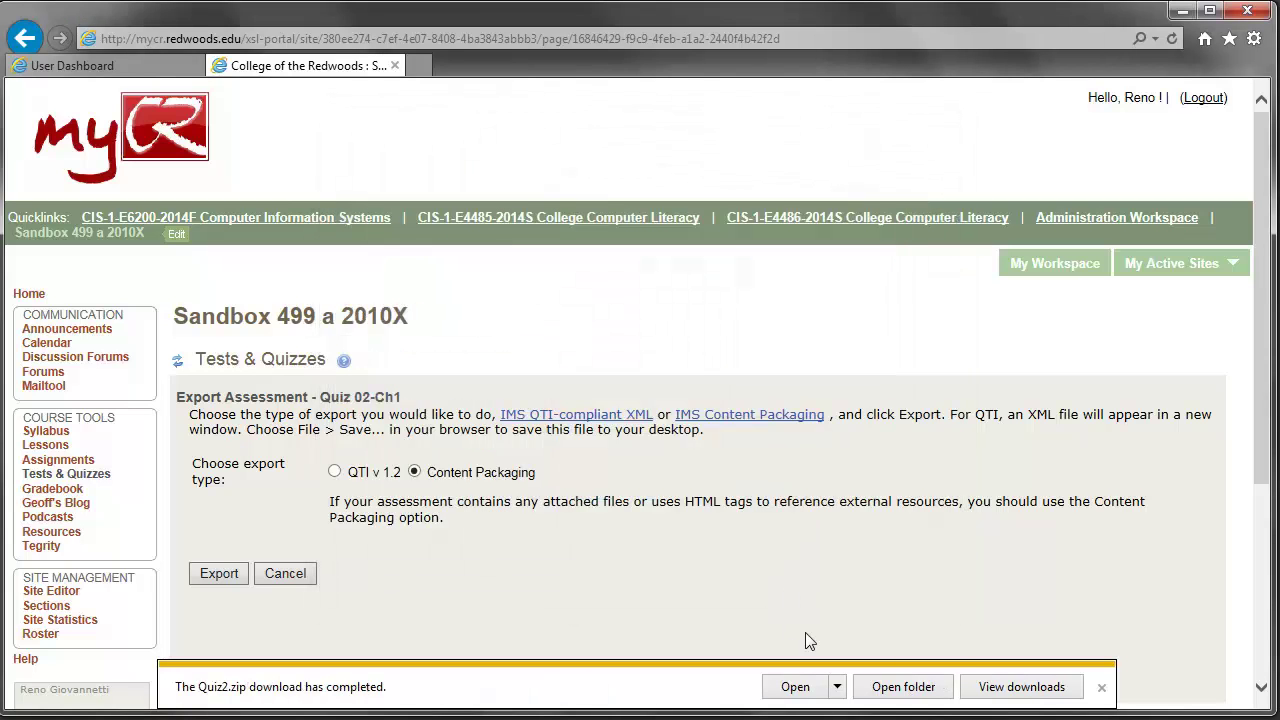
# Reset Tests & Quizzes to the assessments list and dismiss the download notification
pyautogui.click(178, 363)
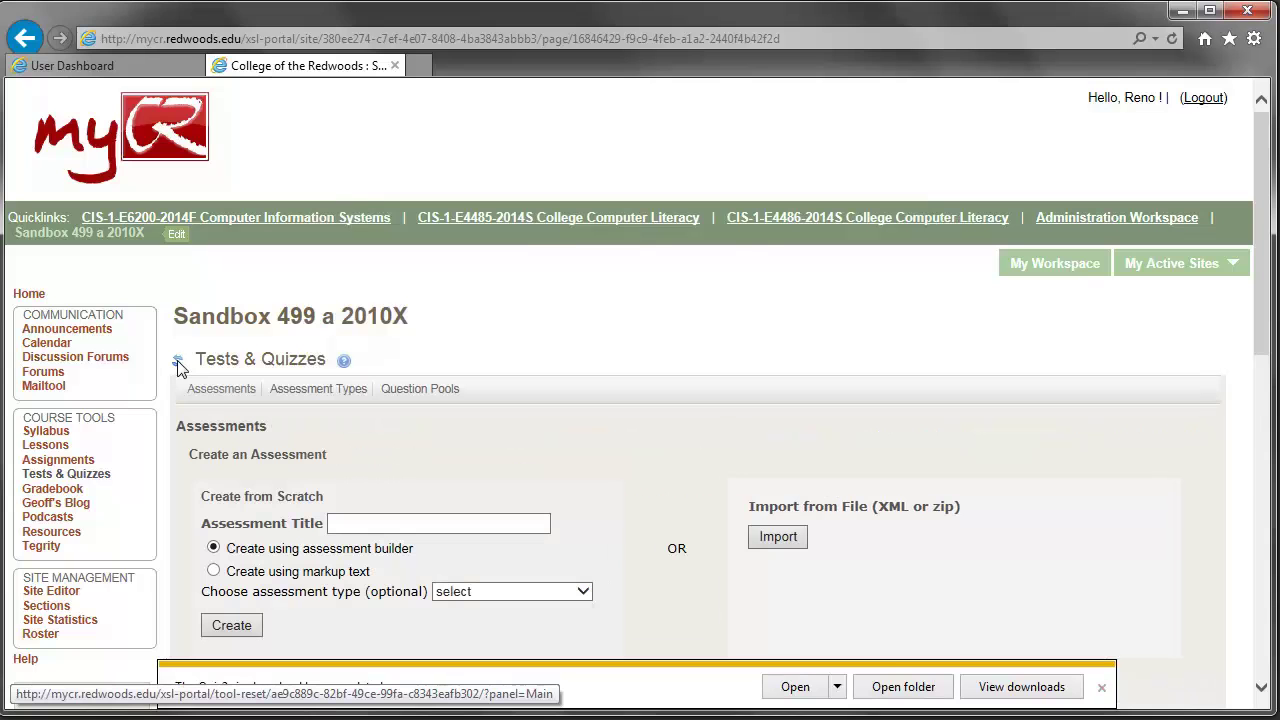
pyautogui.click(1101, 690)
pyautogui.scroll(-4, 283, 639)
pyautogui.scroll(3, 384, 570)
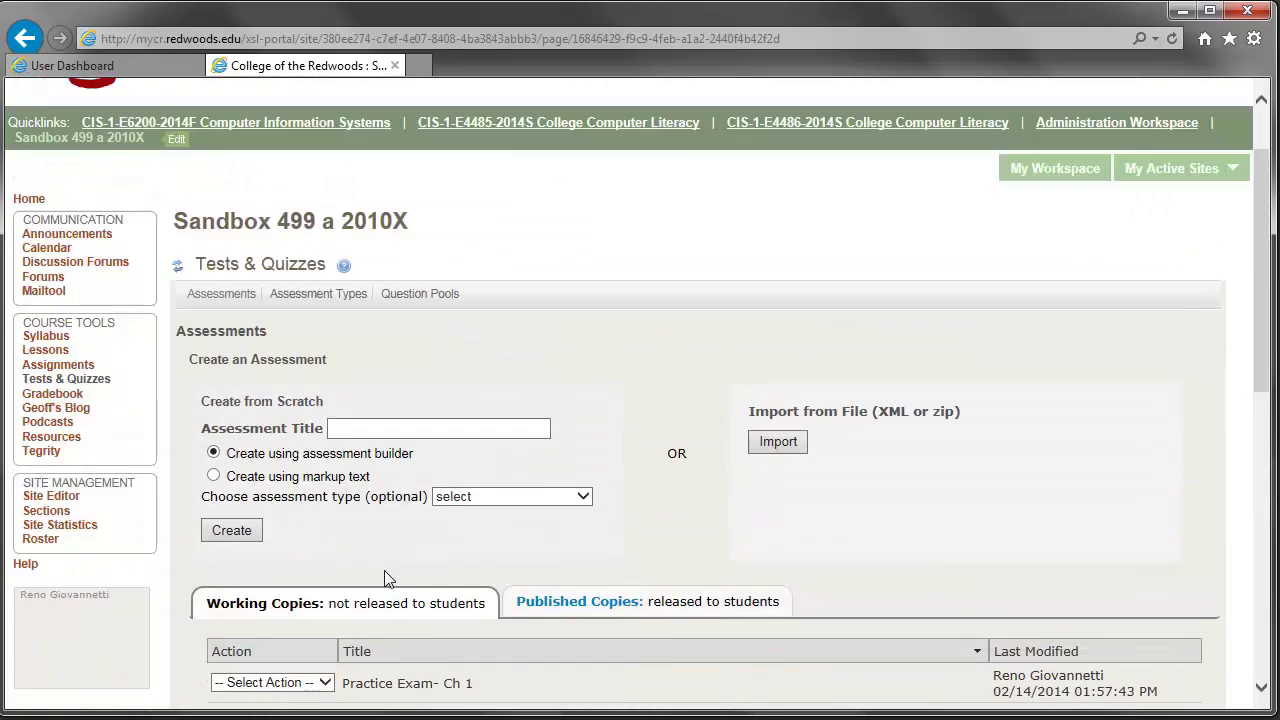
pyautogui.scroll(2, 384, 570)
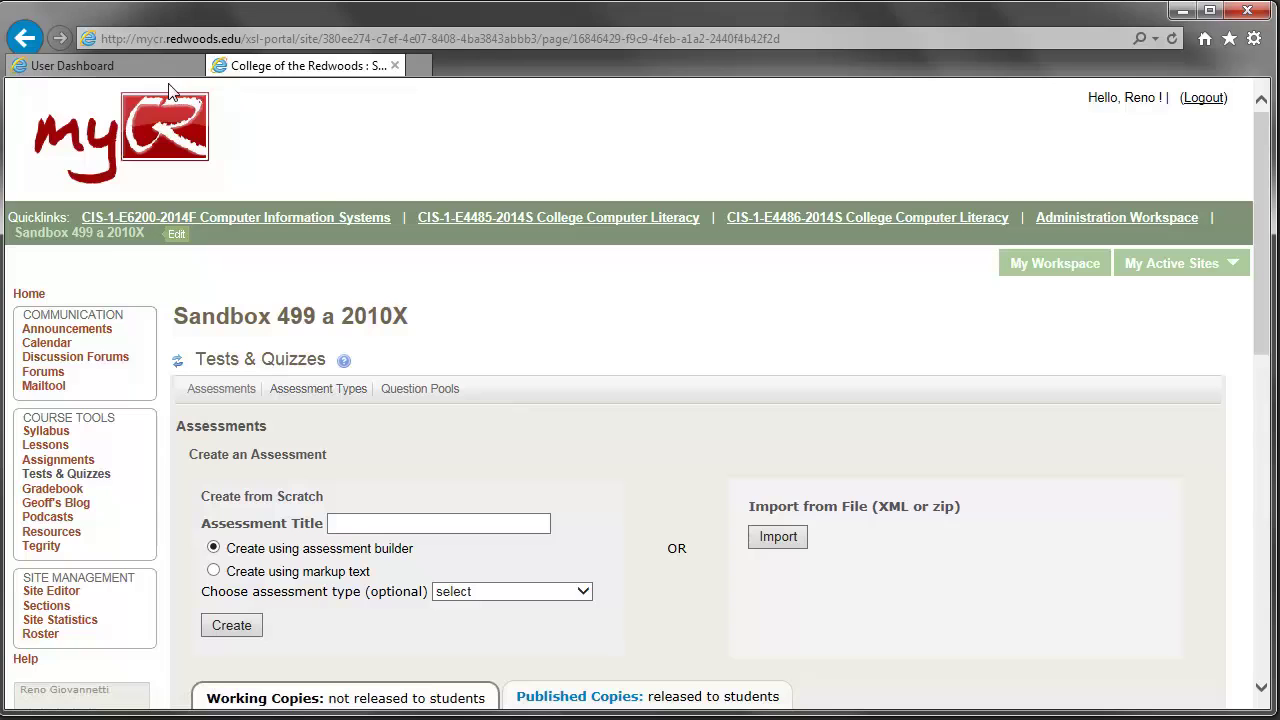
# Switch to Canvas and open the quizzes list of the CR Canvas Community course
pyautogui.click(117, 70)
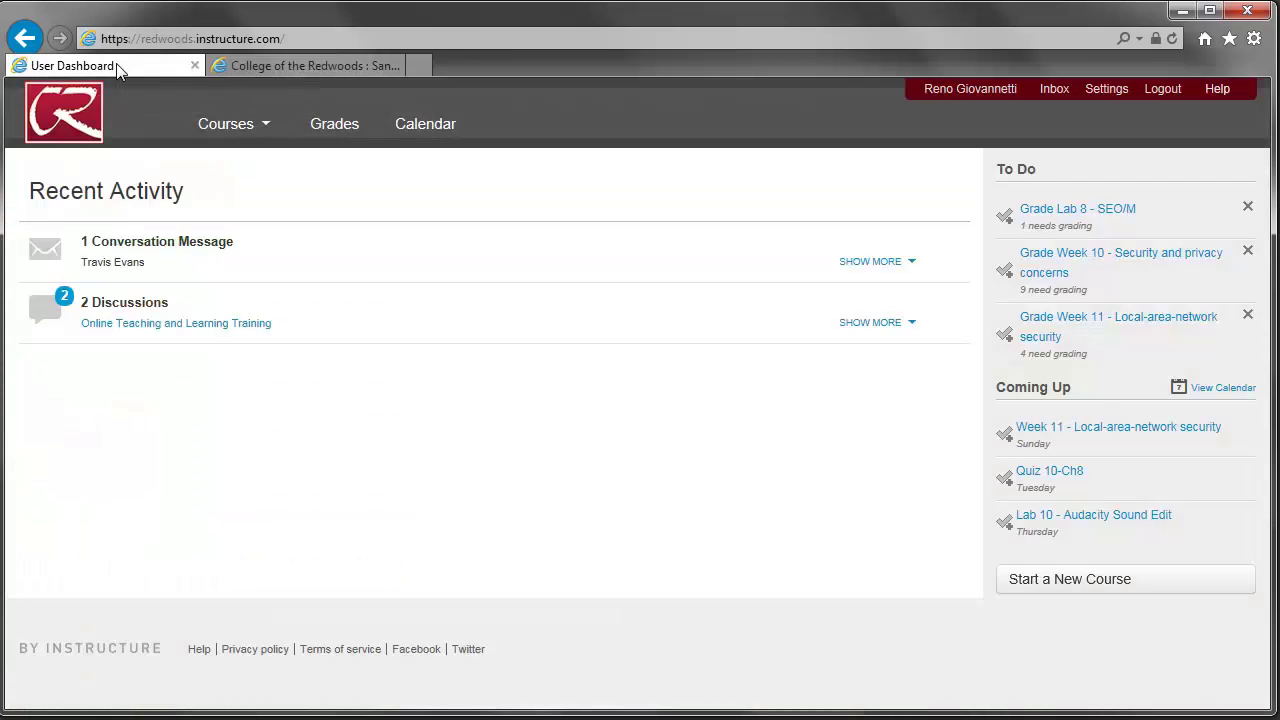
pyautogui.moveTo(240, 130)
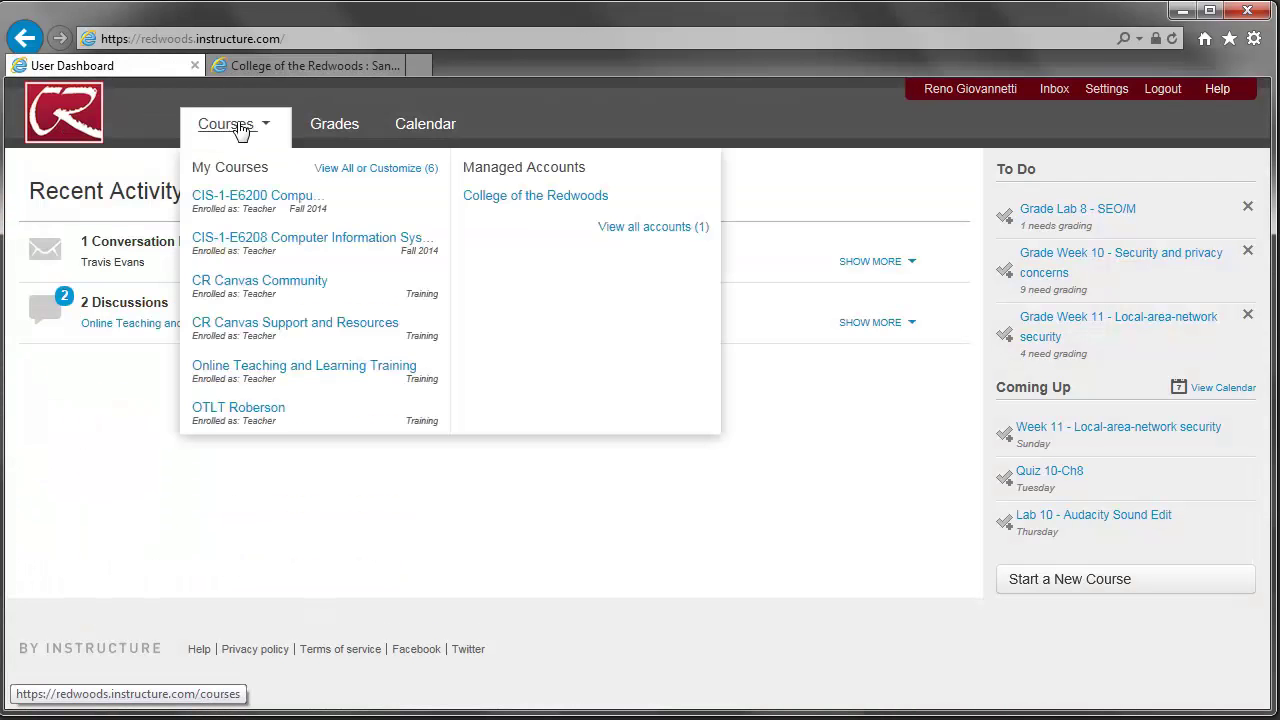
pyautogui.click(237, 290)
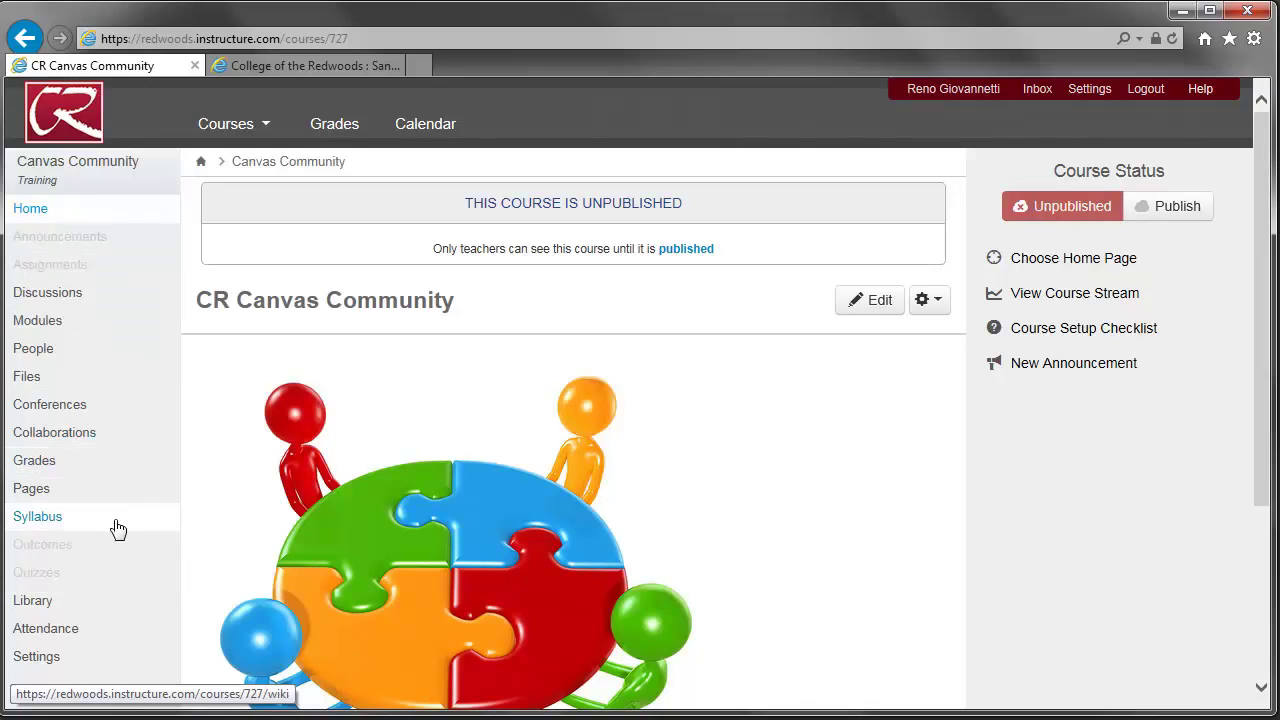
pyautogui.click(42, 578)
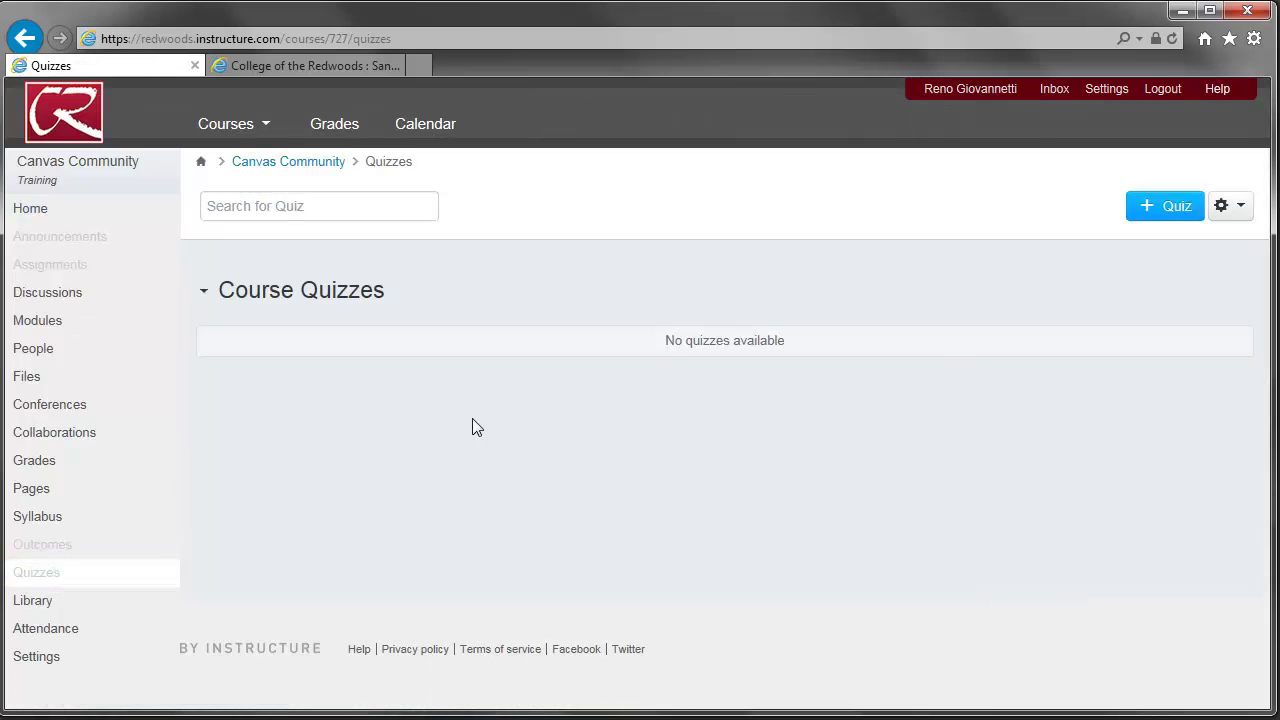
# Start a content import from the course settings with QTI .zip file as the content type
pyautogui.click(35, 660)
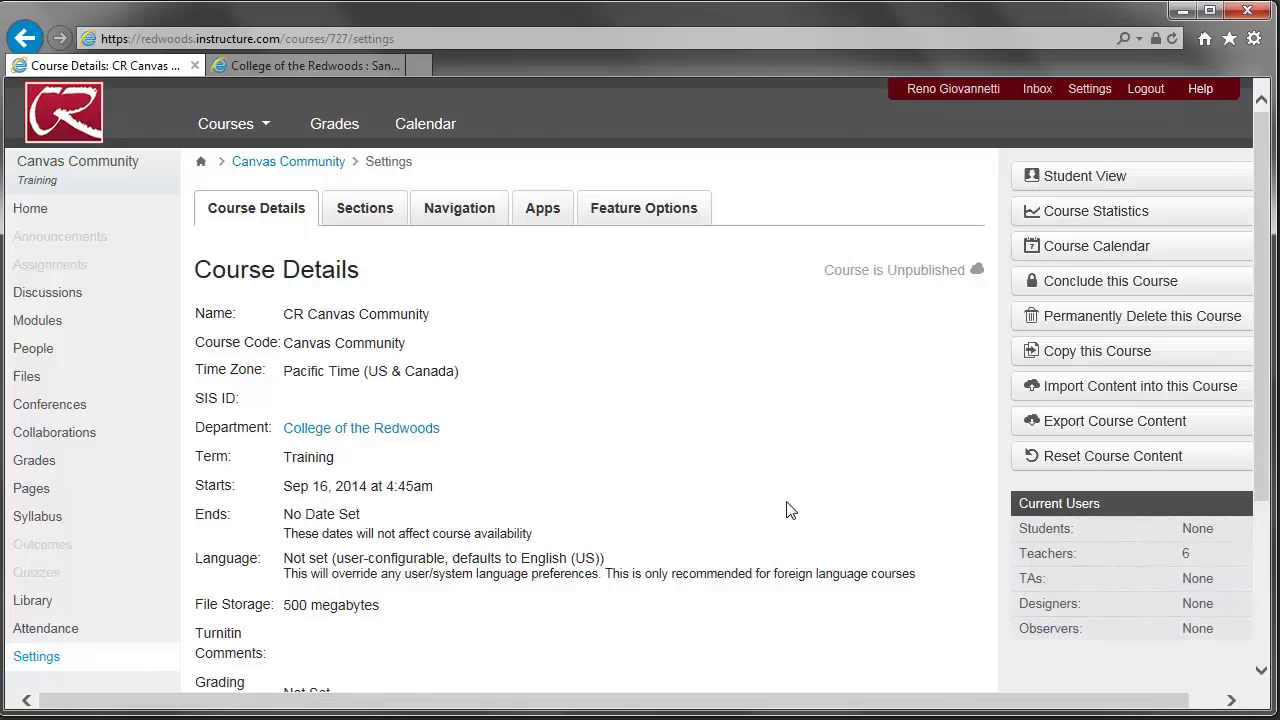
pyautogui.click(1061, 393)
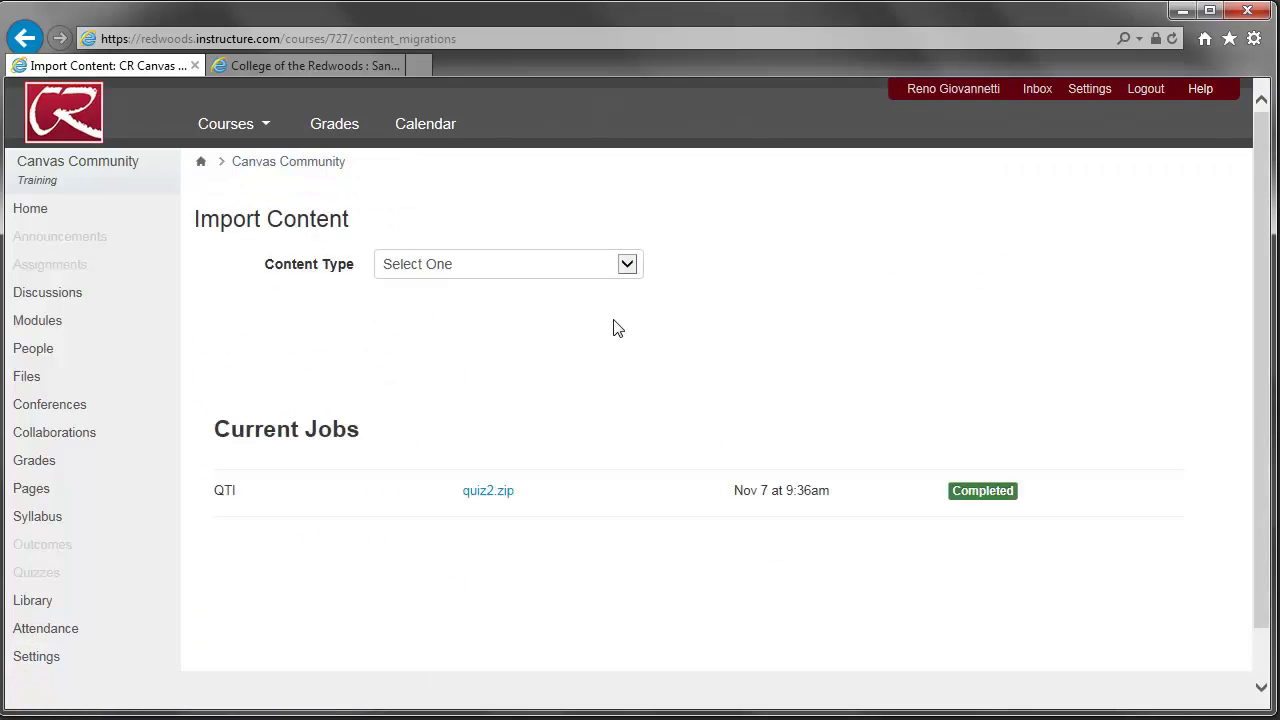
pyautogui.click(630, 268)
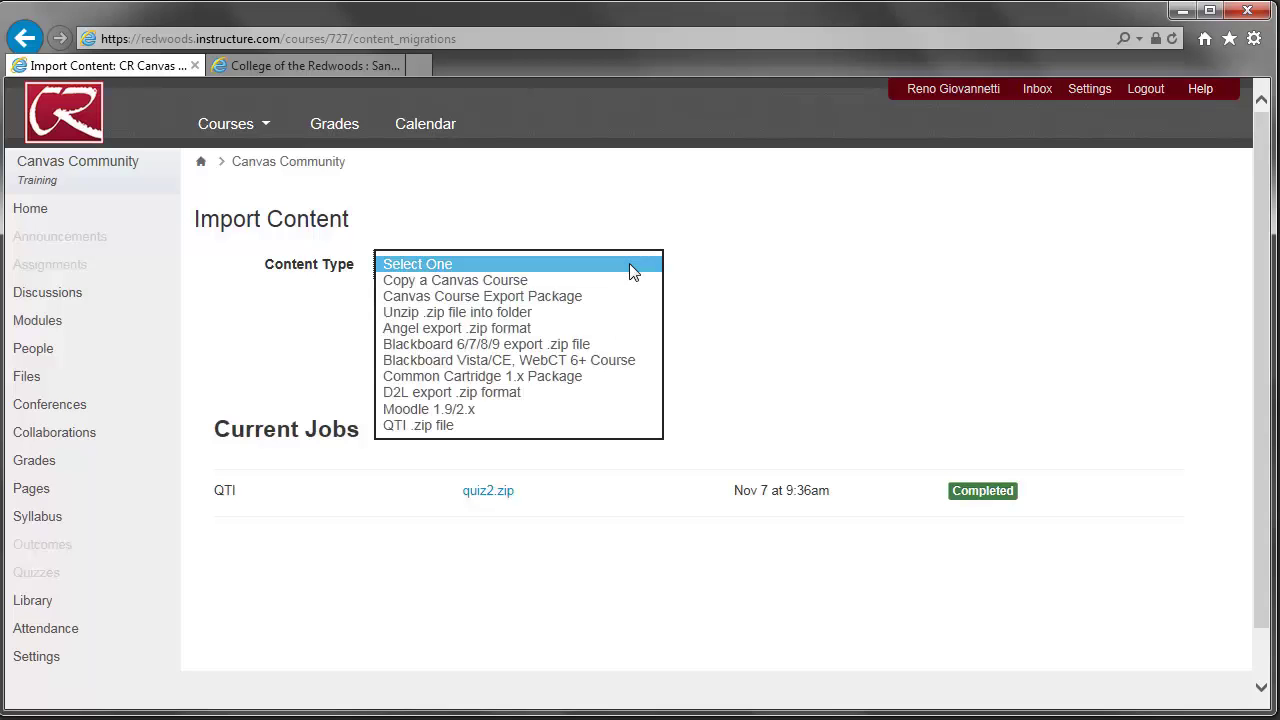
pyautogui.click(428, 426)
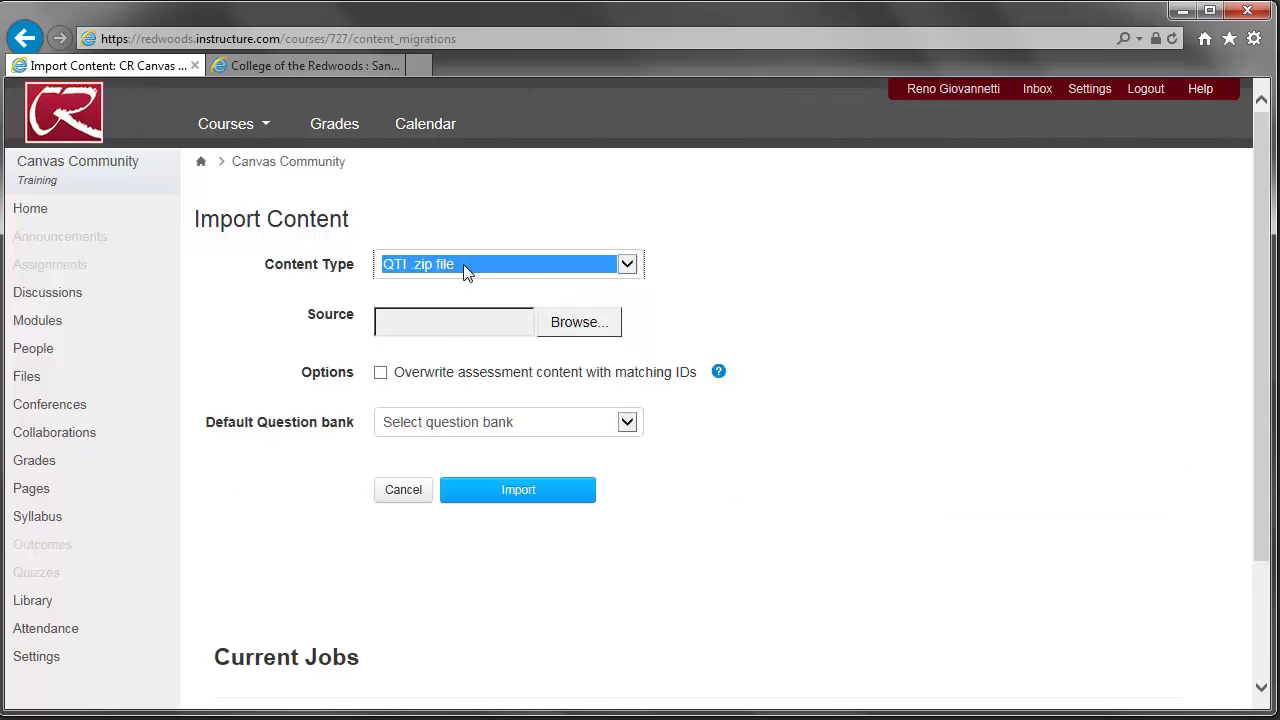
# Choose Quiz2.zip from the video projects folder as the source and import it into the course
pyautogui.click(579, 322)
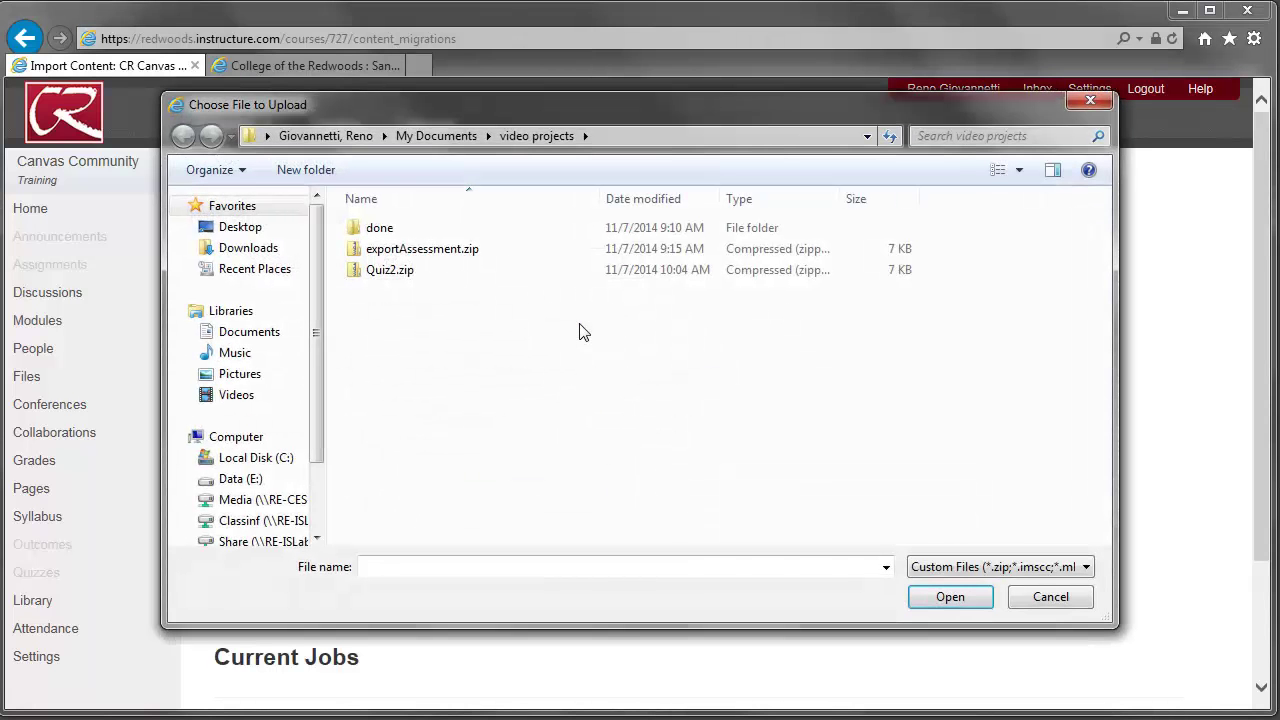
pyautogui.click(380, 274)
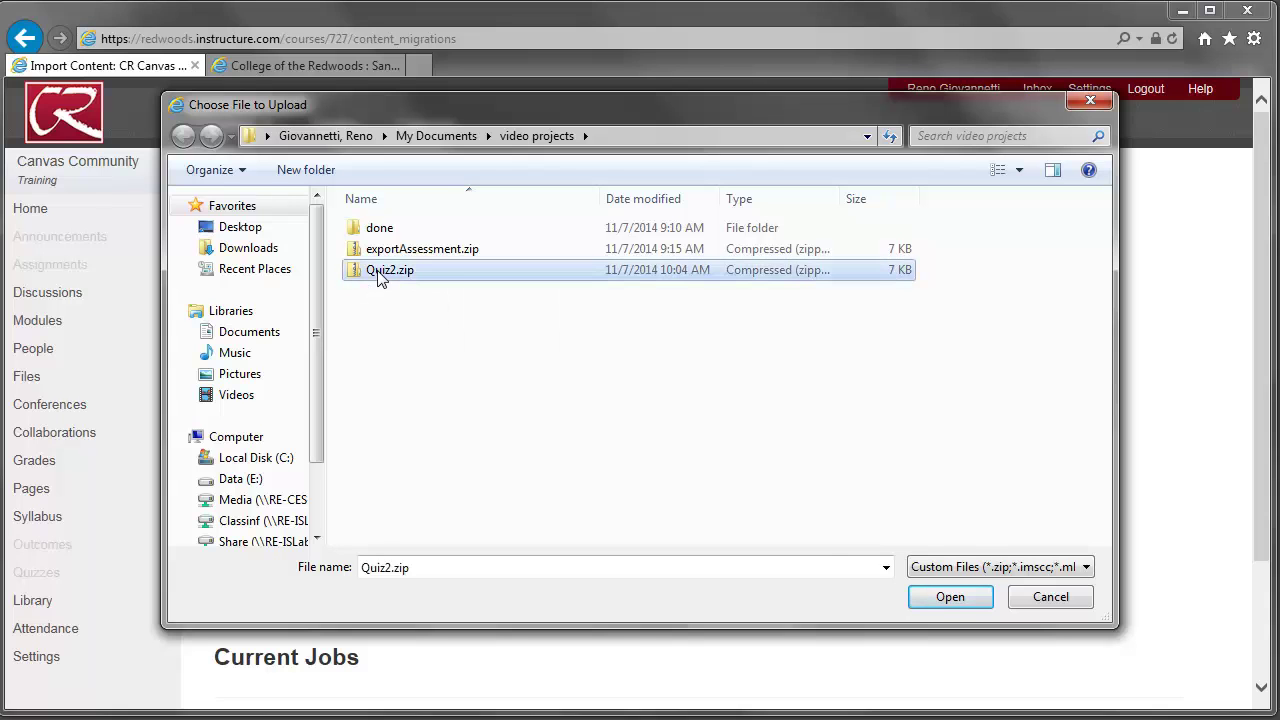
pyautogui.click(950, 597)
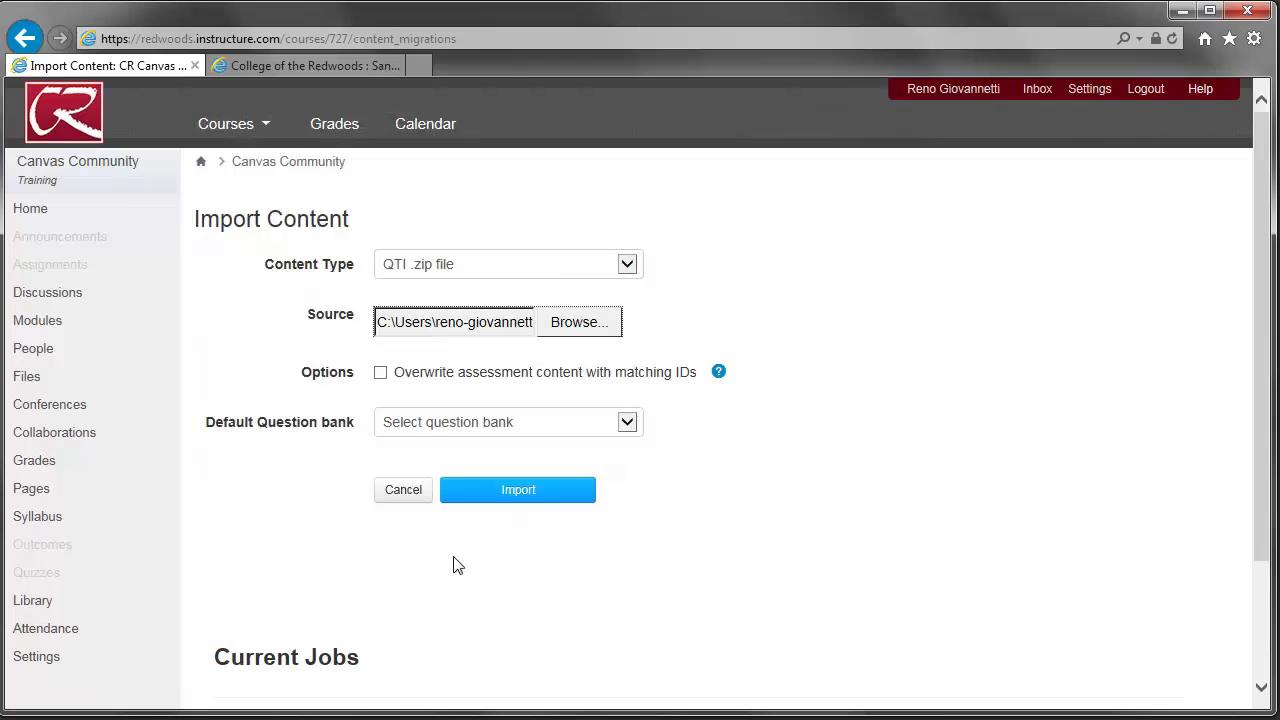
pyautogui.click(521, 490)
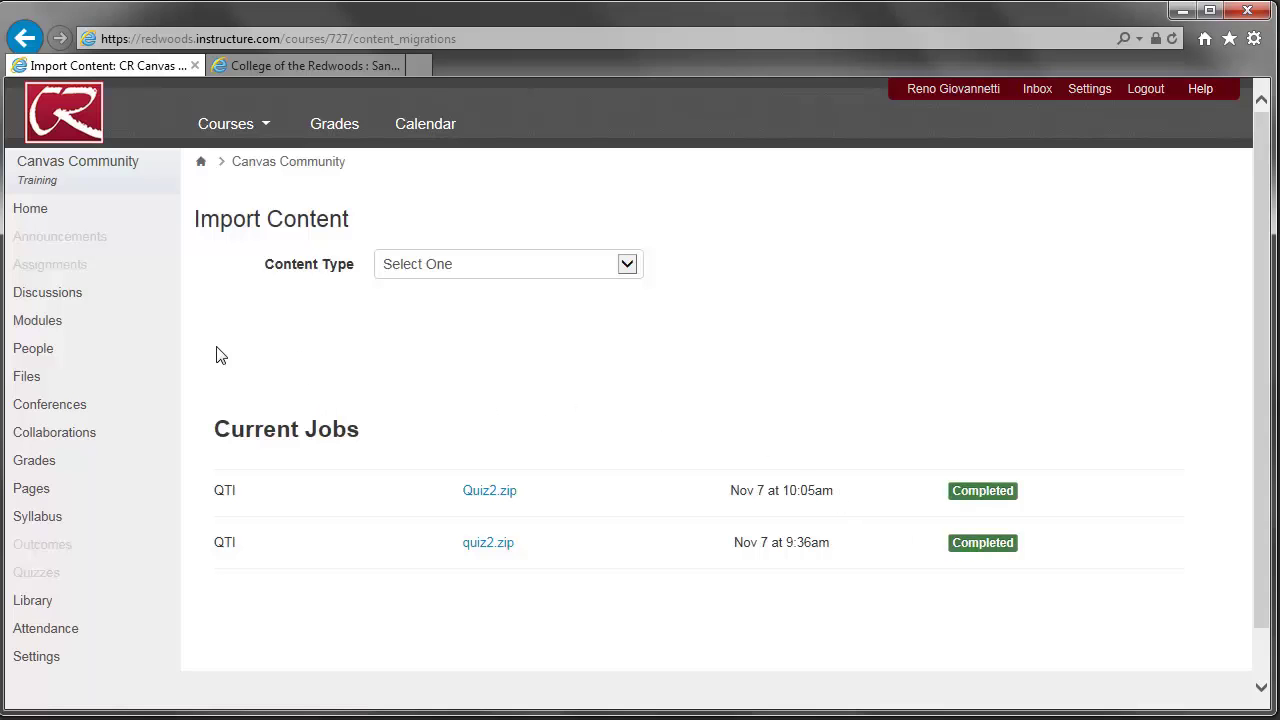
# Open the imported Quiz 02-Ch1 for editing and look through its questions
pyautogui.click(50, 583)
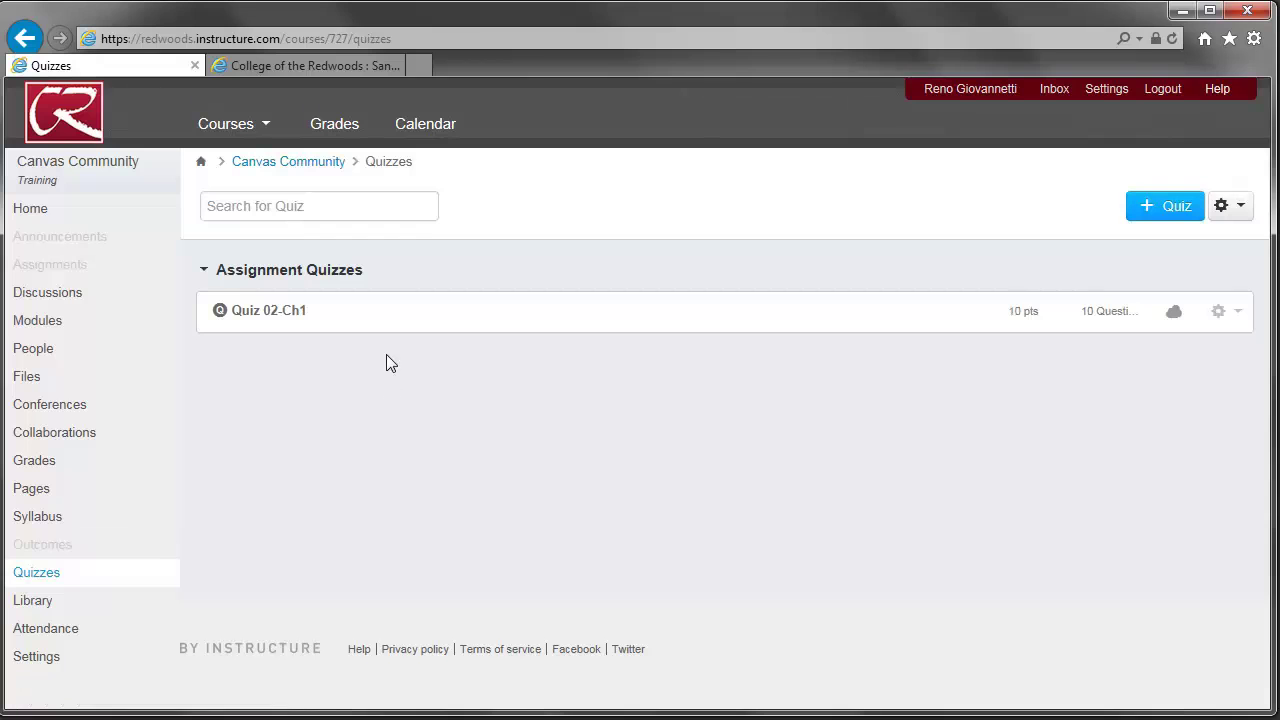
pyautogui.click(273, 320)
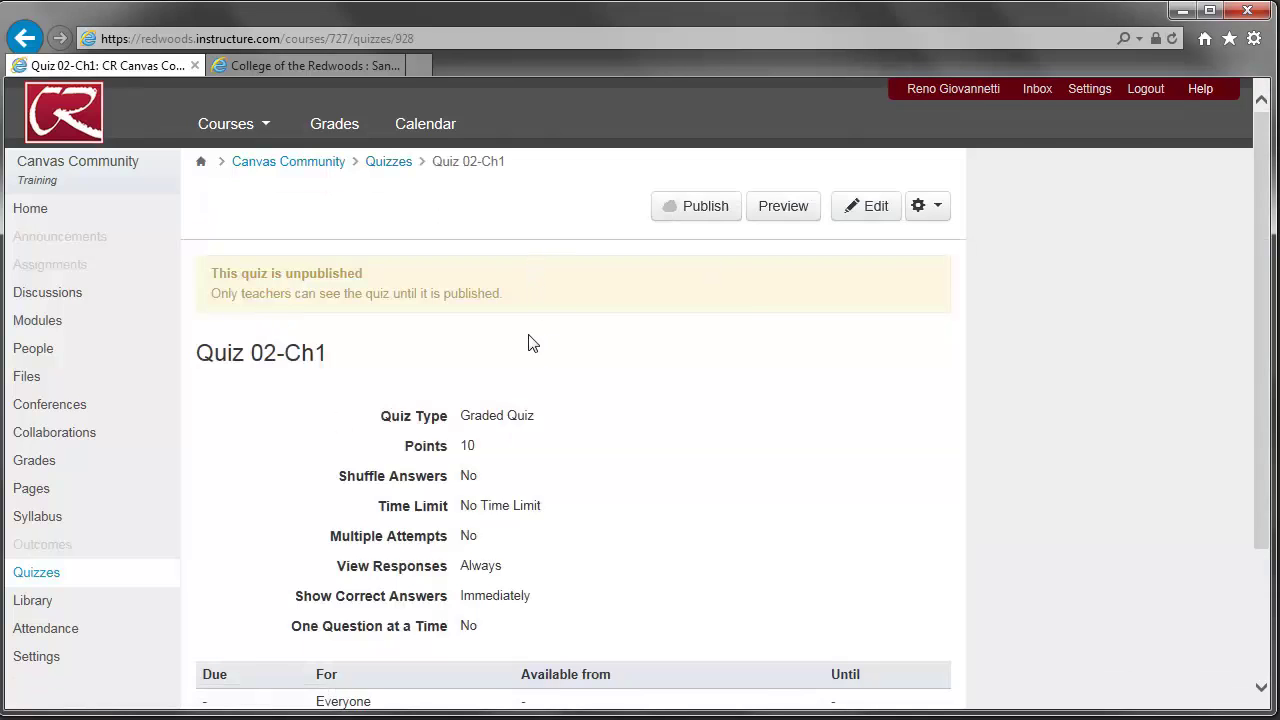
pyautogui.click(870, 214)
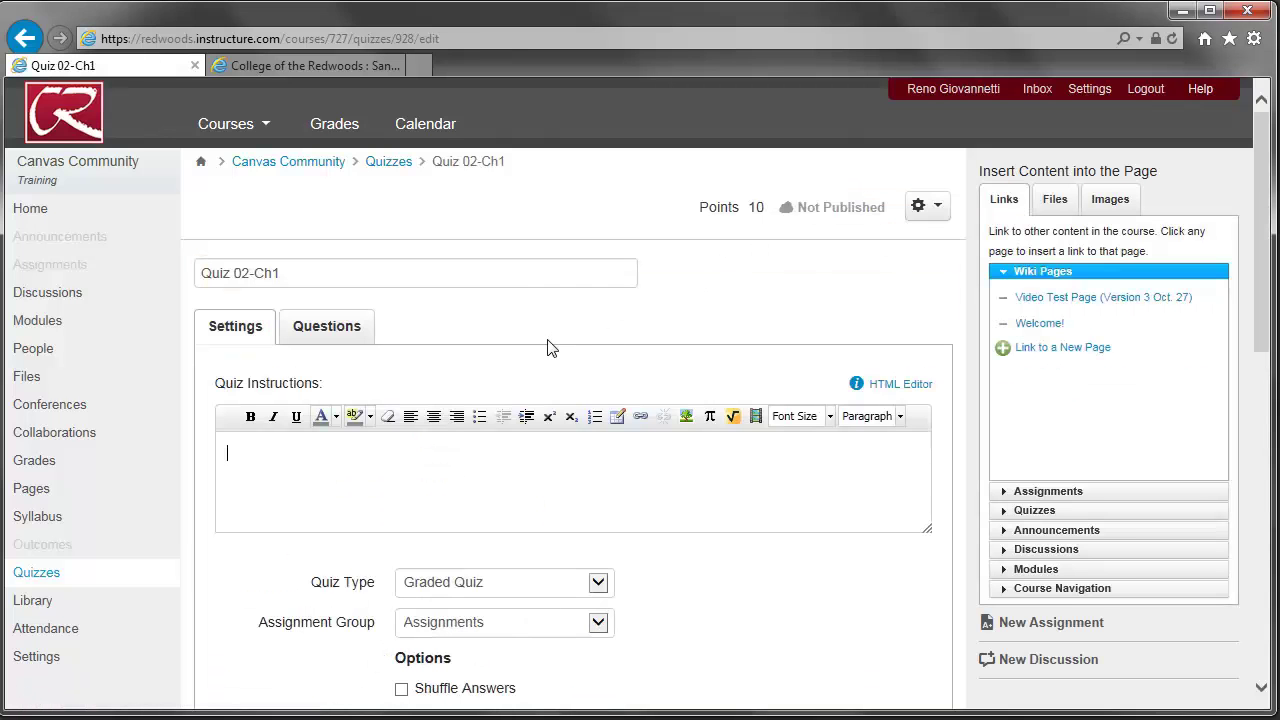
pyautogui.click(326, 334)
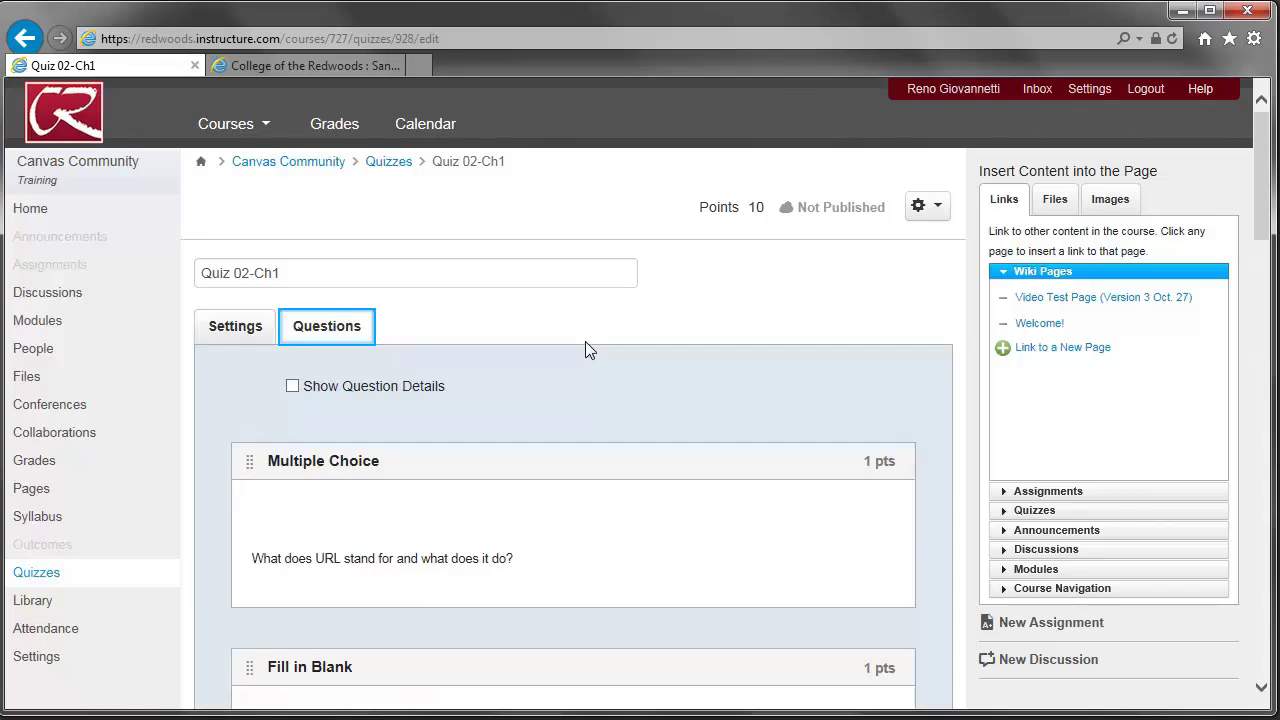
pyautogui.scroll(-7, 585, 341)
pyautogui.scroll(5, 577, 350)
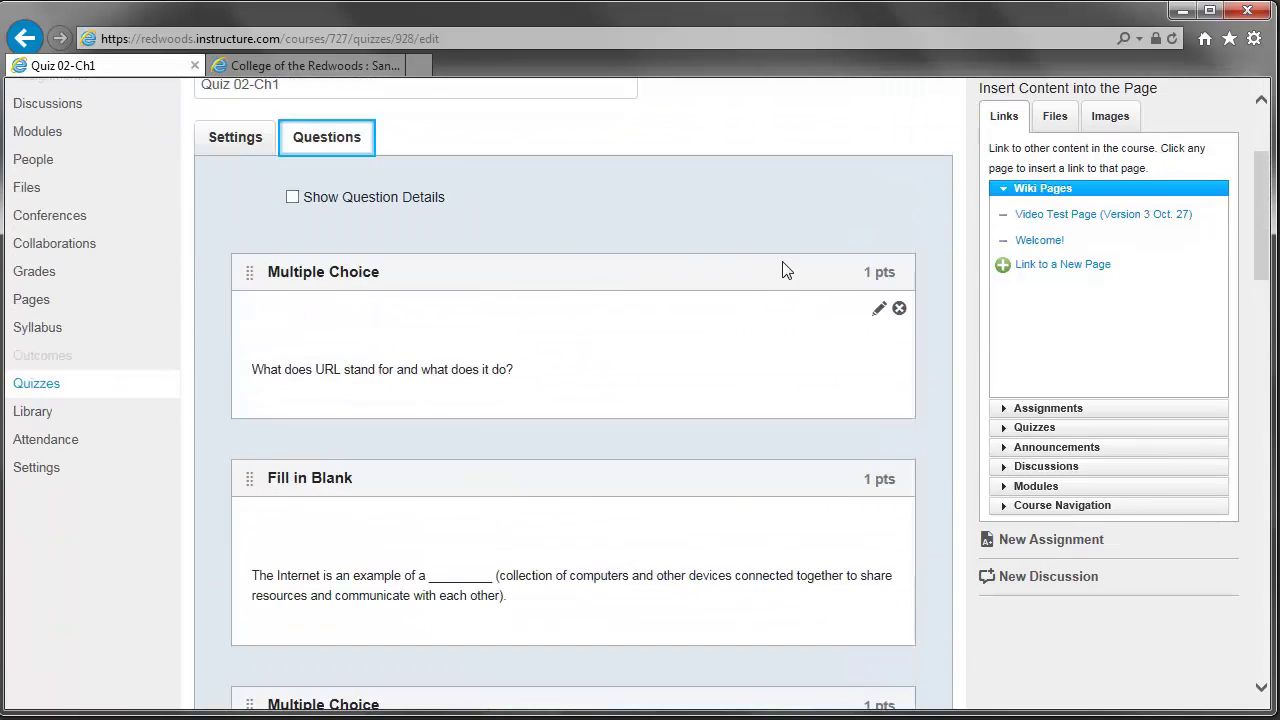
# Mark "Uniform Resource Locators" as correct in the URL question, change its type to Multiple Choice, and update the question
pyautogui.click(879, 311)
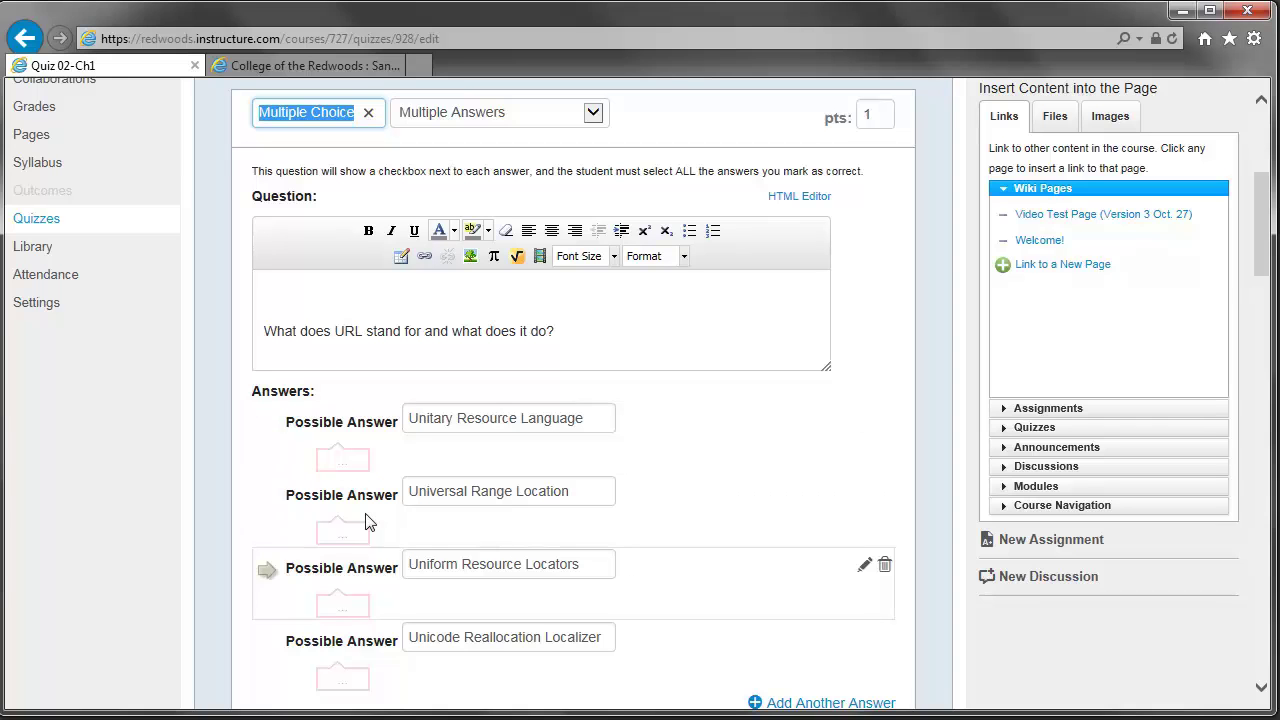
pyautogui.click(268, 573)
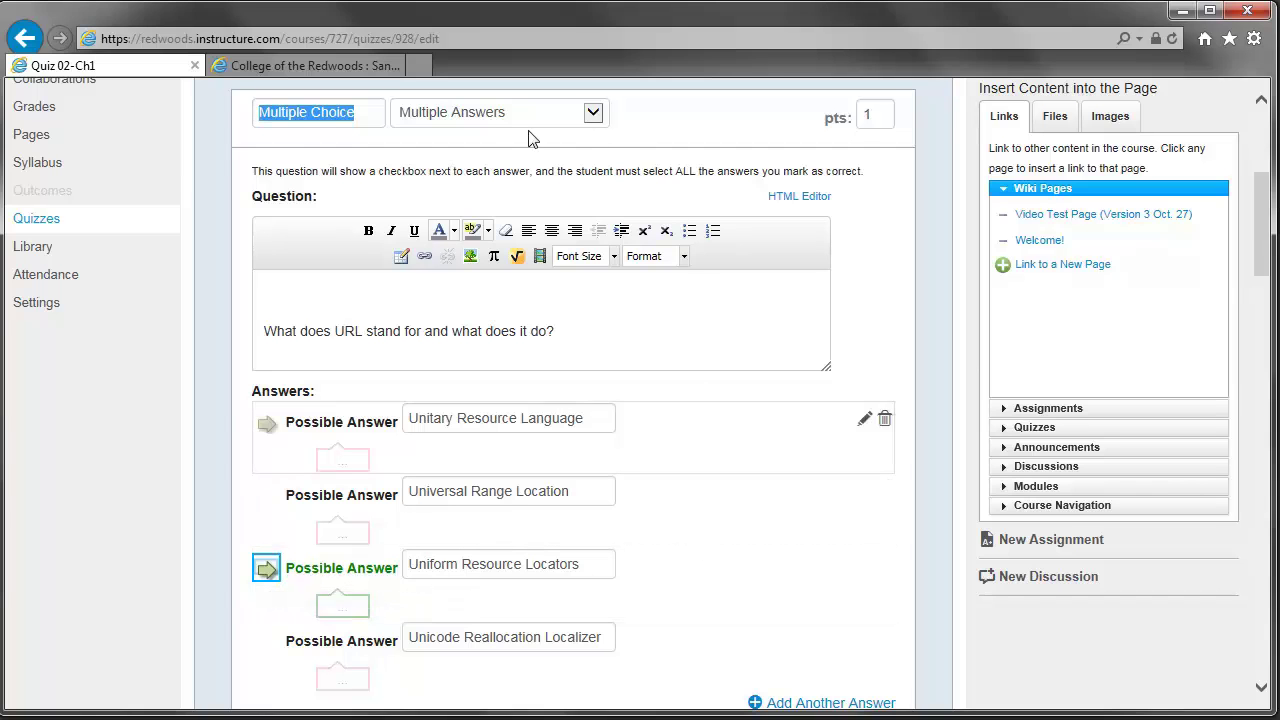
pyautogui.click(594, 114)
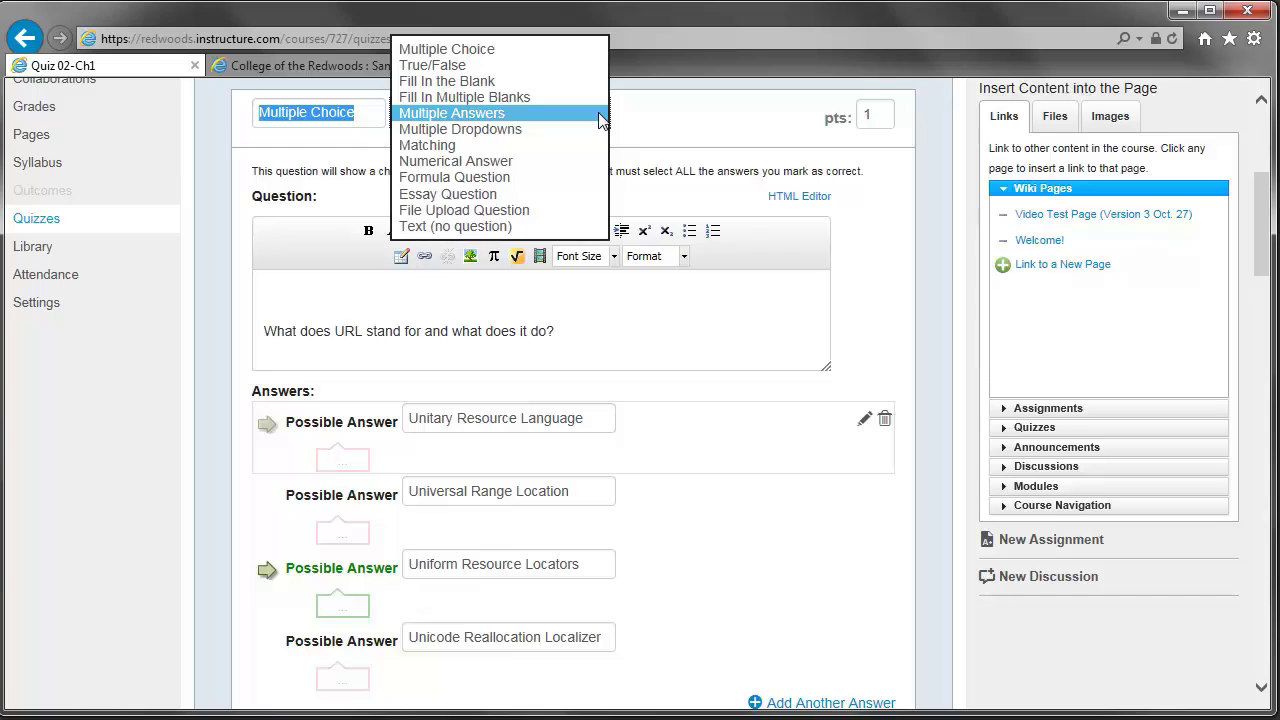
pyautogui.click(467, 50)
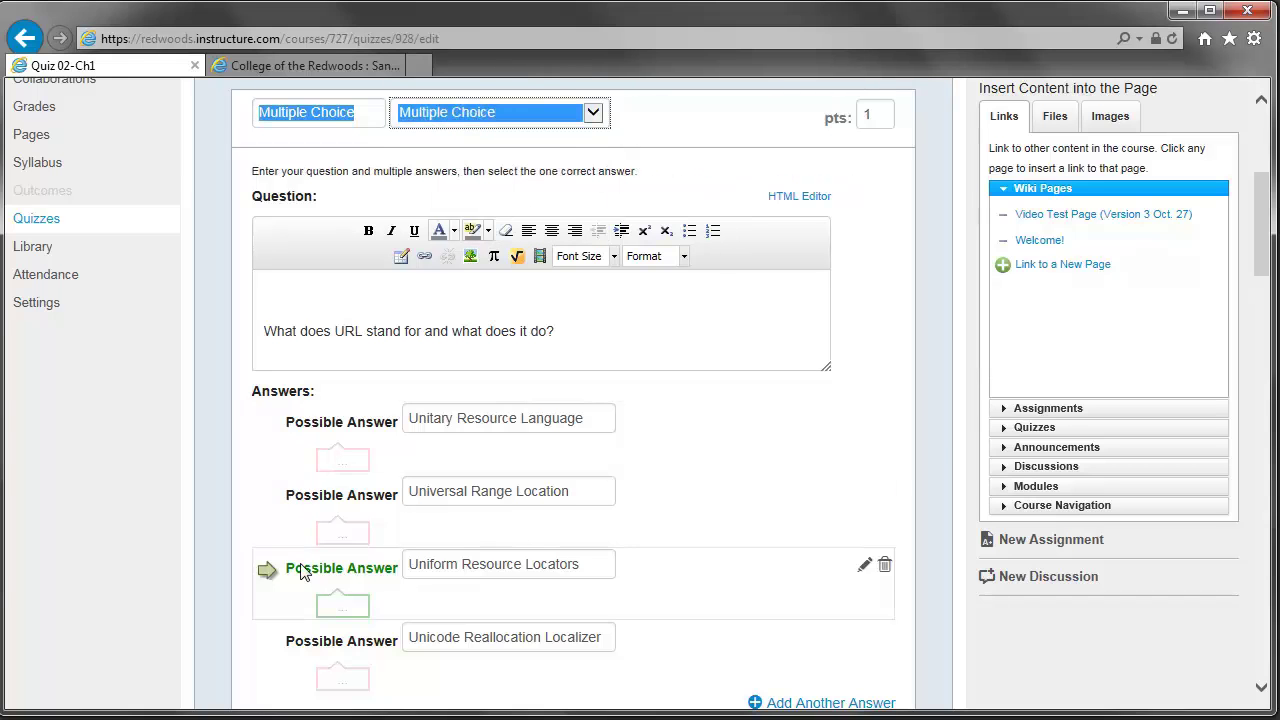
pyautogui.scroll(-3, 862, 325)
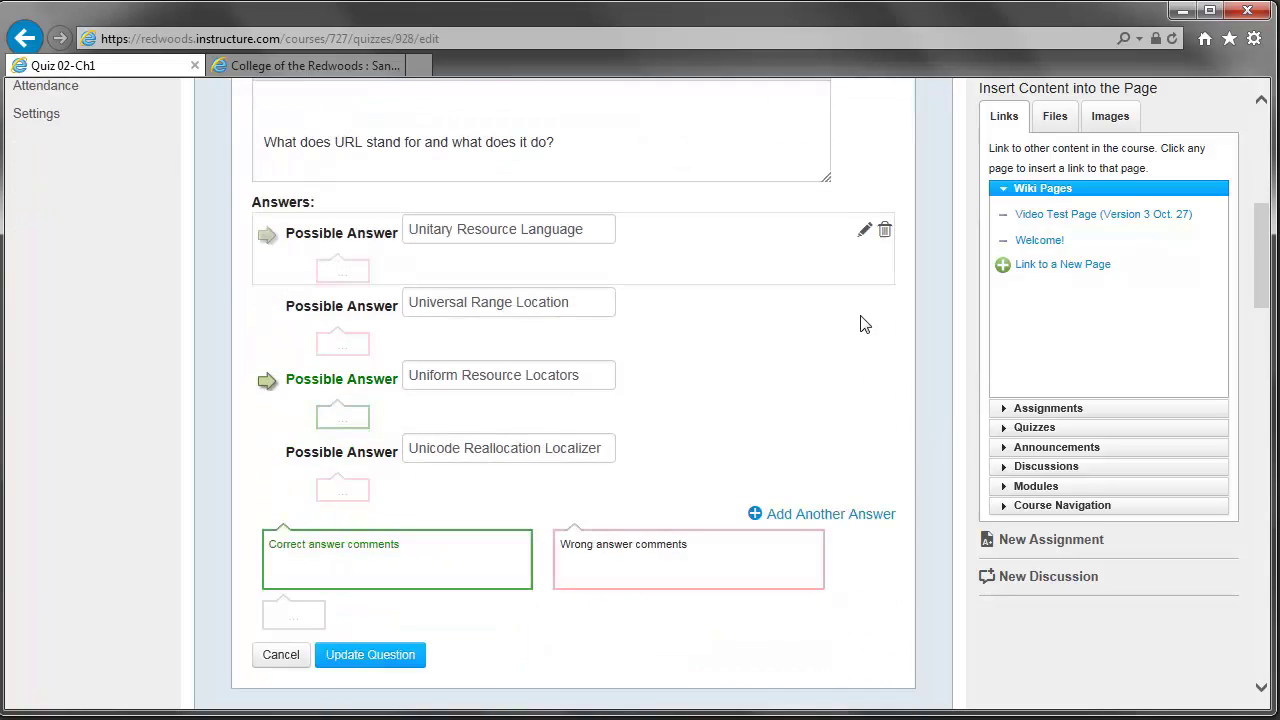
pyautogui.scroll(3, 862, 323)
pyautogui.scroll(-3, 862, 321)
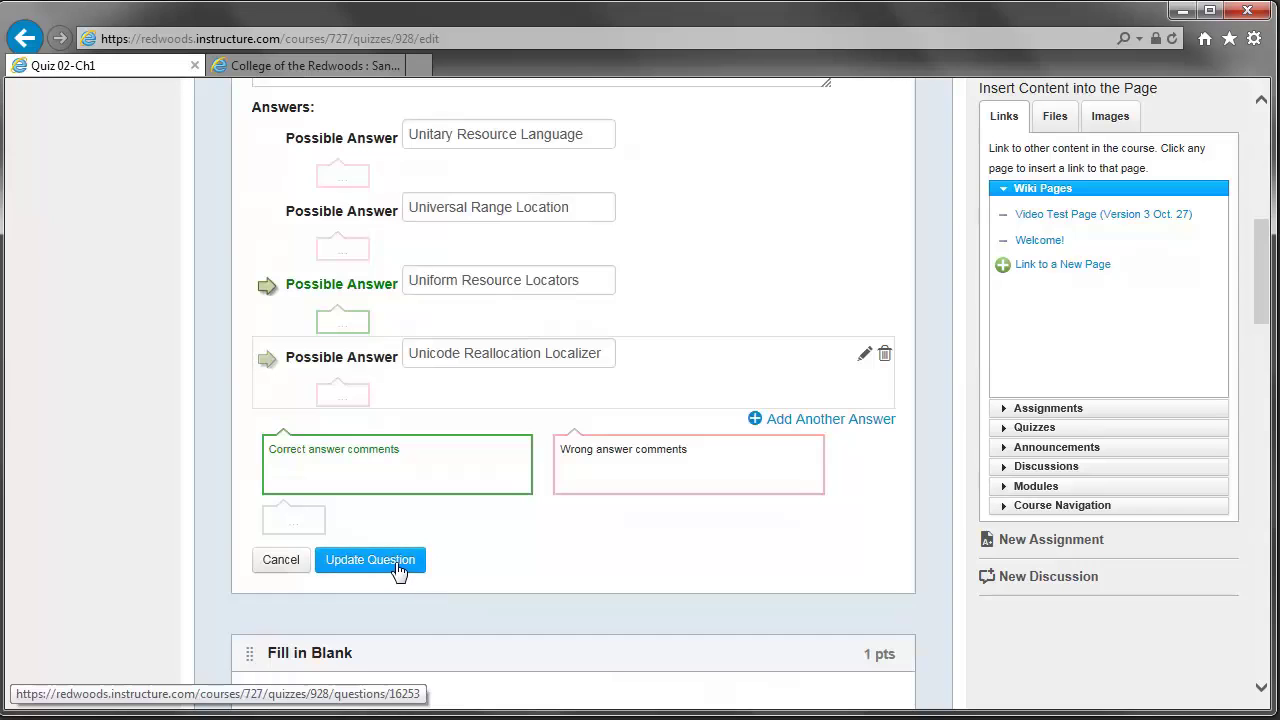
pyautogui.click(399, 568)
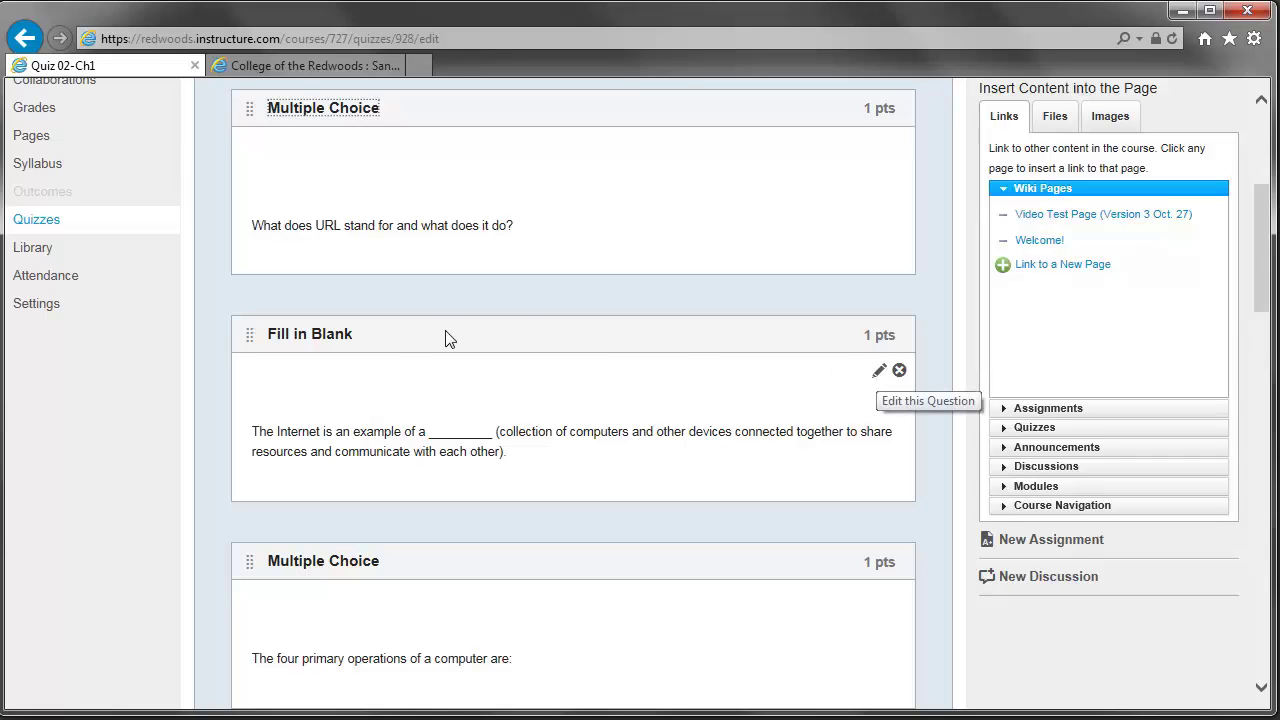
# Change the "The Internet is an example of a" question to Fill In the Blank with the possible answer "Network" and update it
pyautogui.click(880, 376)
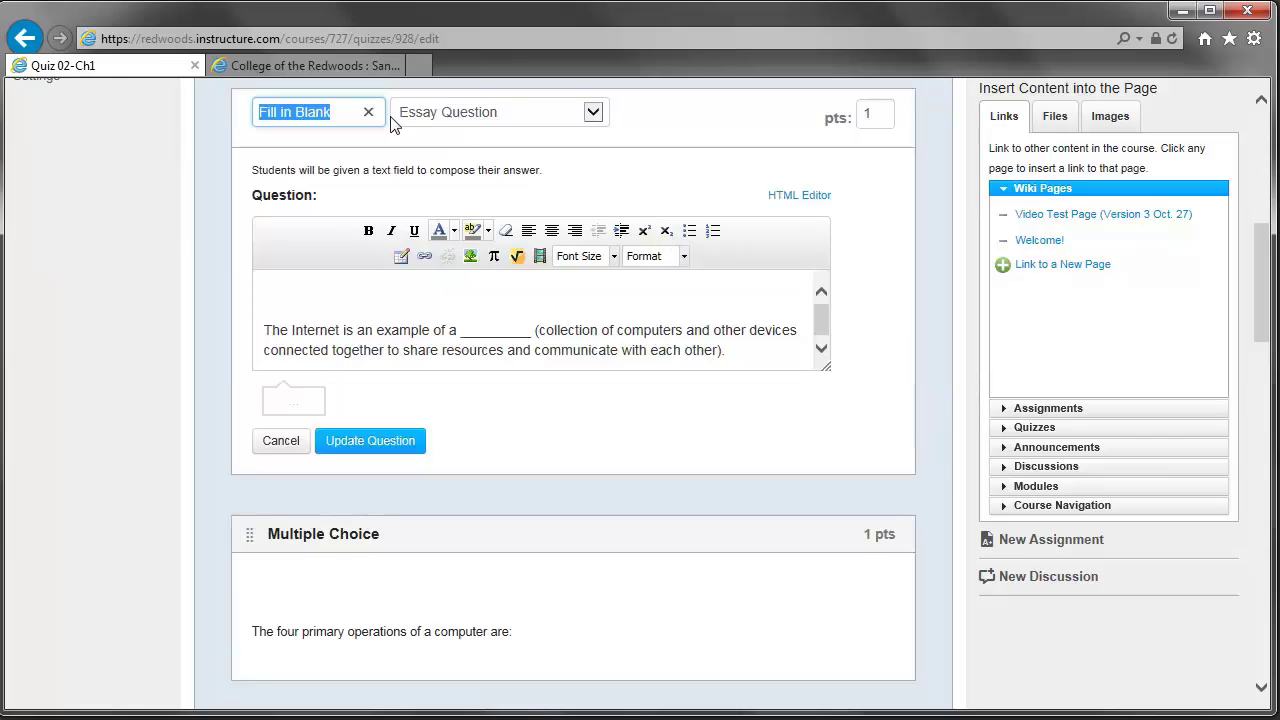
pyautogui.click(594, 115)
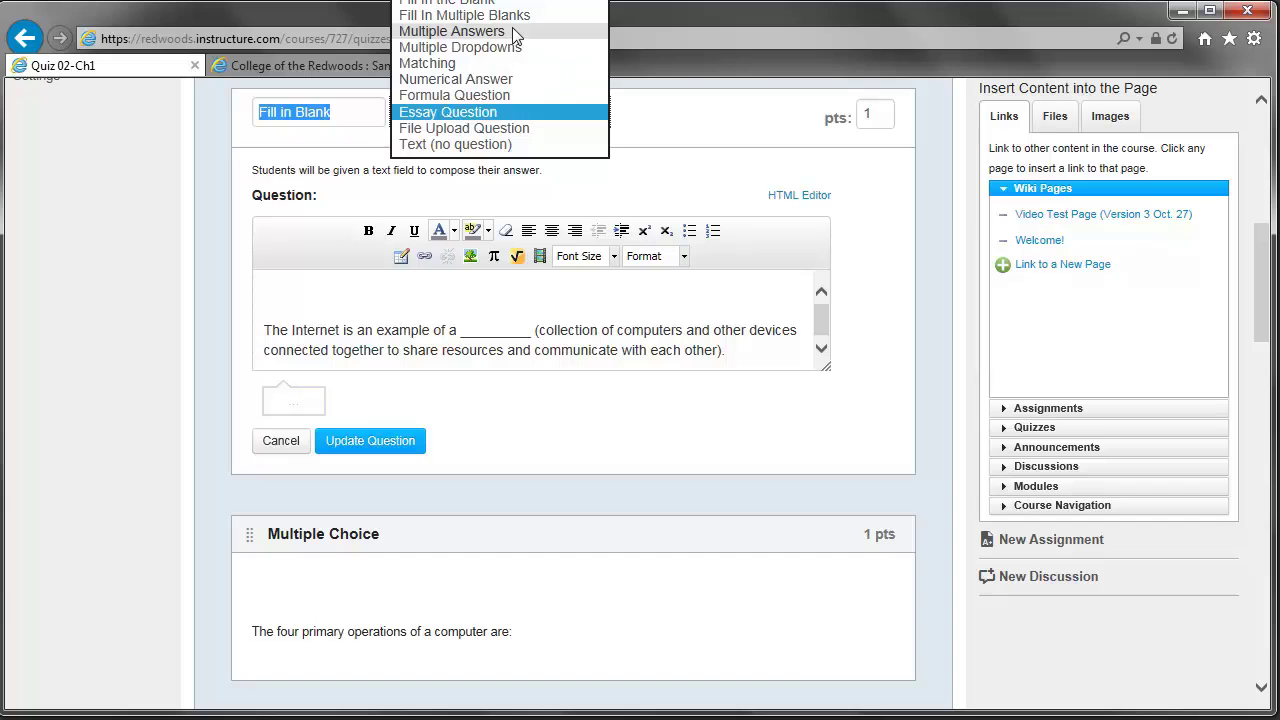
pyautogui.click(486, 7)
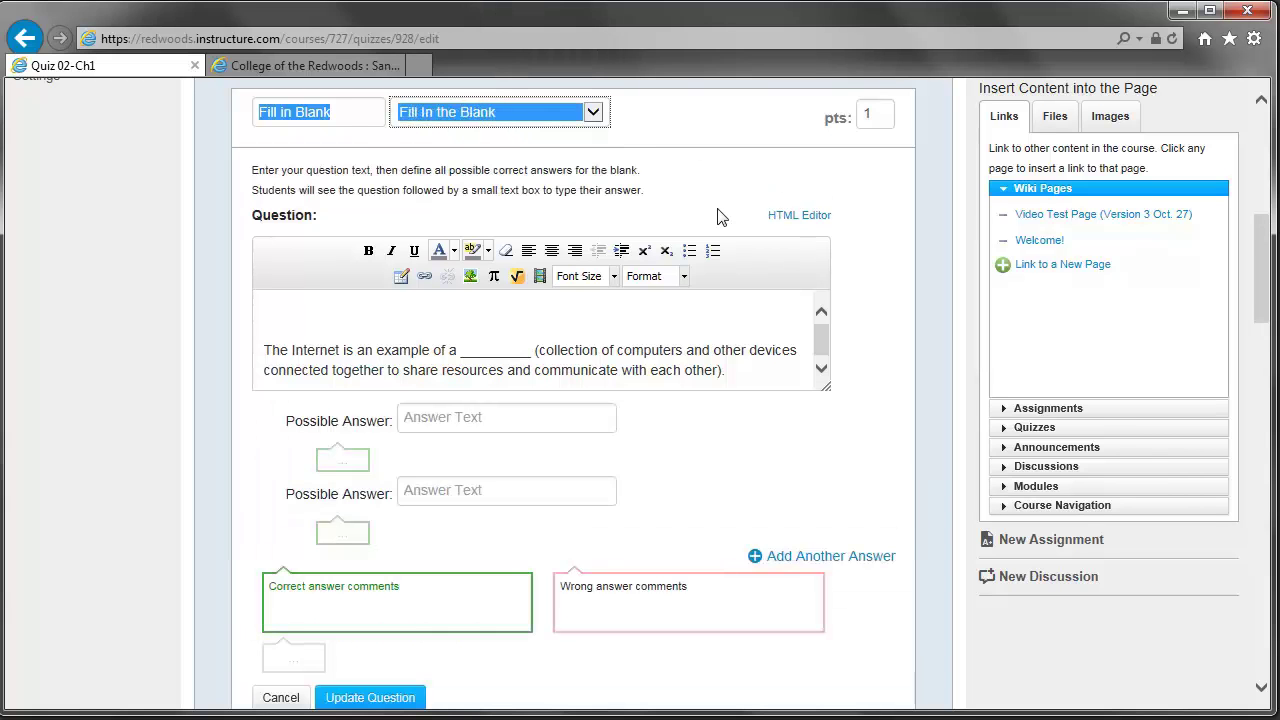
pyautogui.click(411, 417)
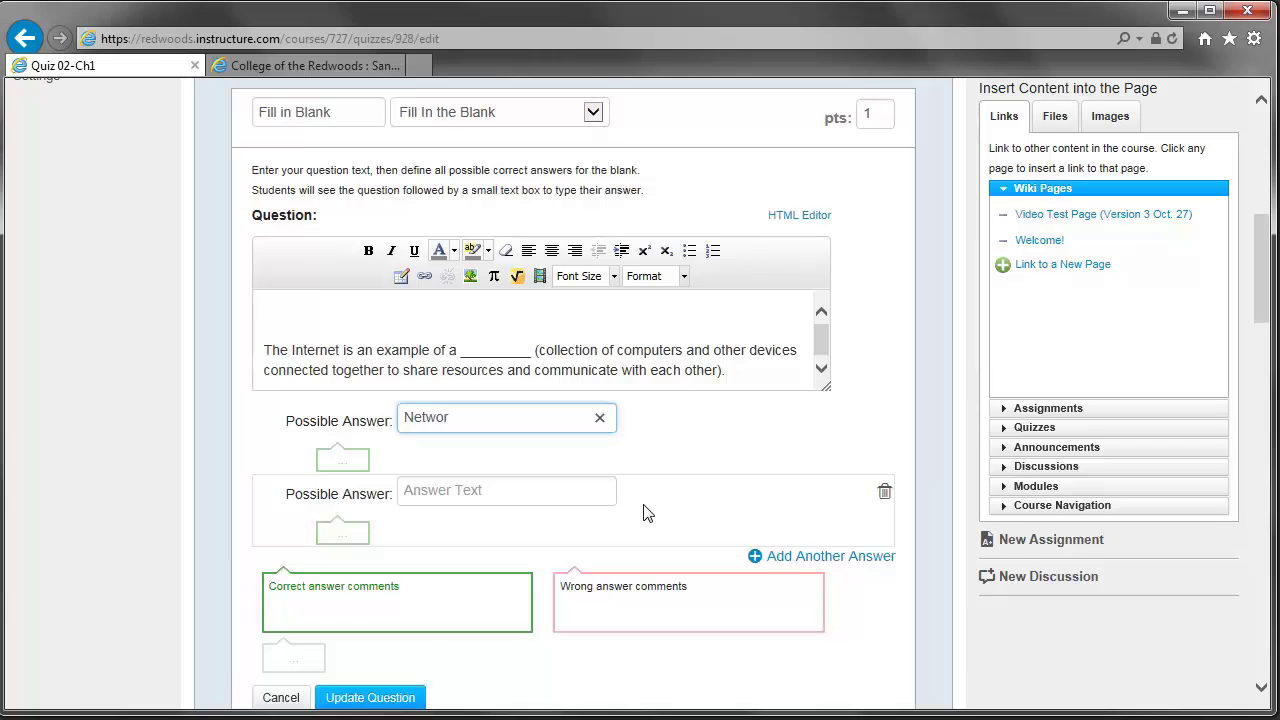
pyautogui.write('Network')
pyautogui.scroll(-2, 675, 518)
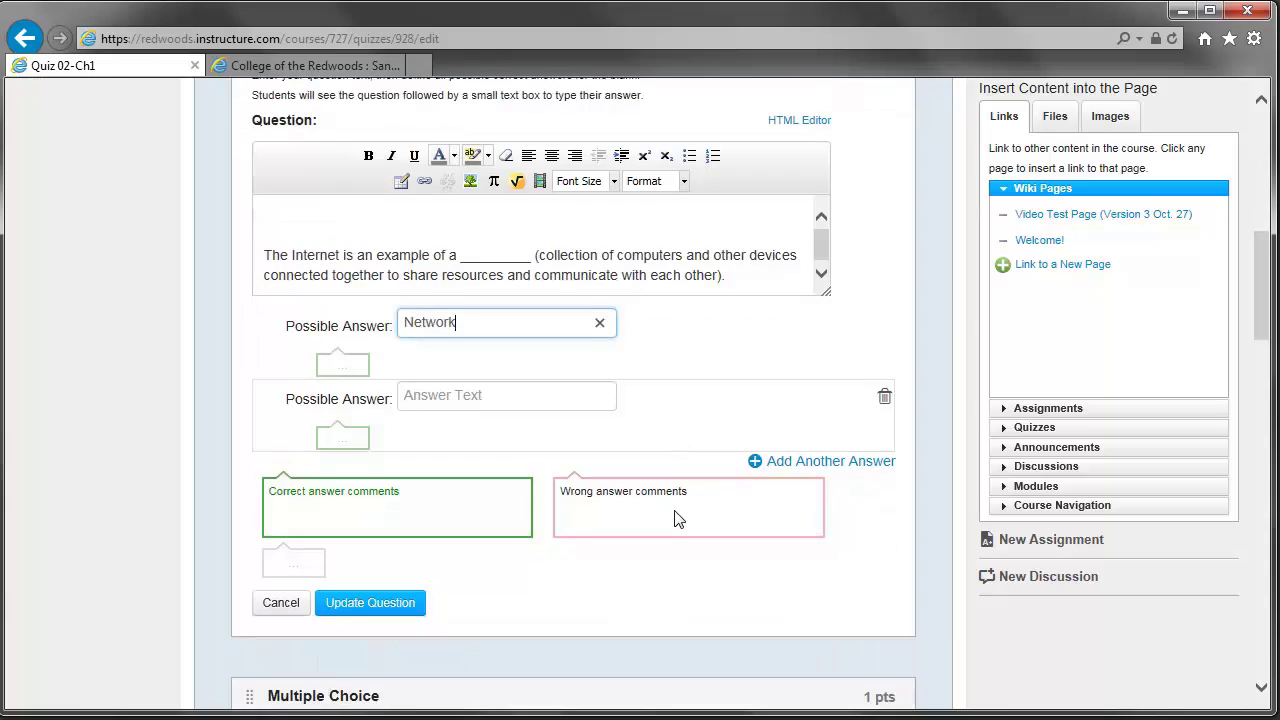
pyautogui.click(366, 604)
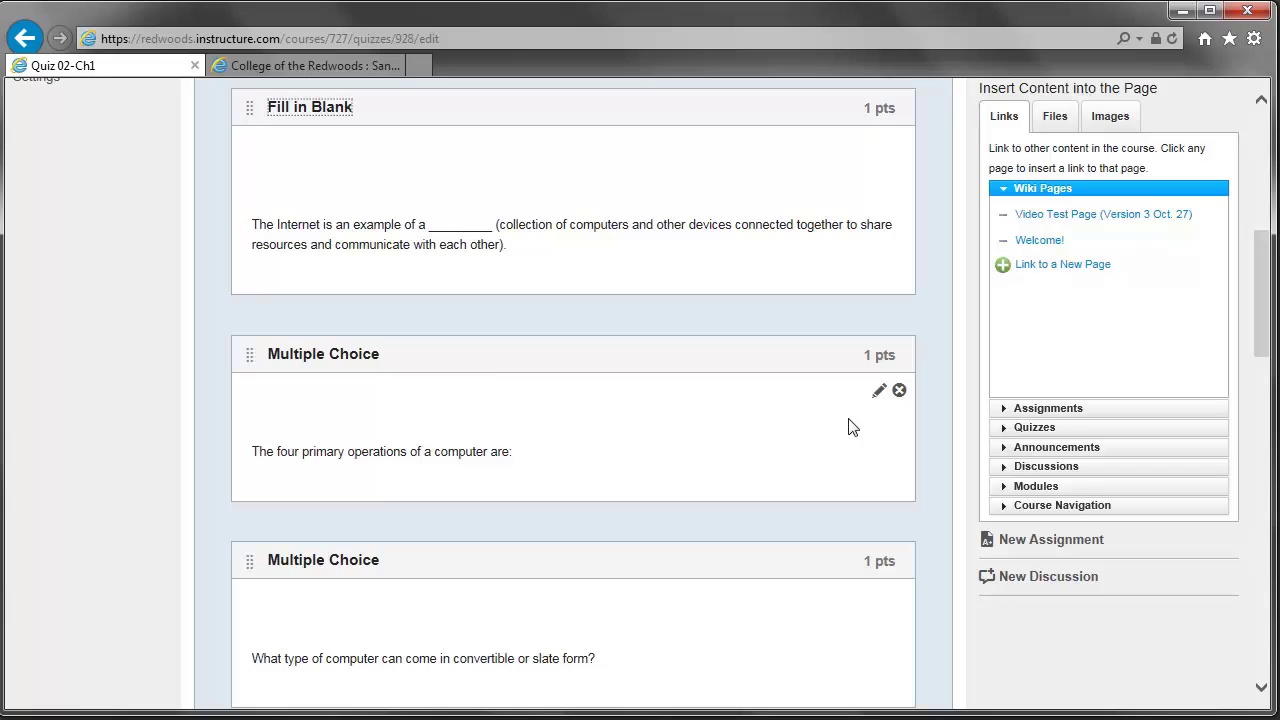
# Mark the "Input data, process data, output" answer as correct in the question on a computer's four primary operations and update the question
pyautogui.click(880, 394)
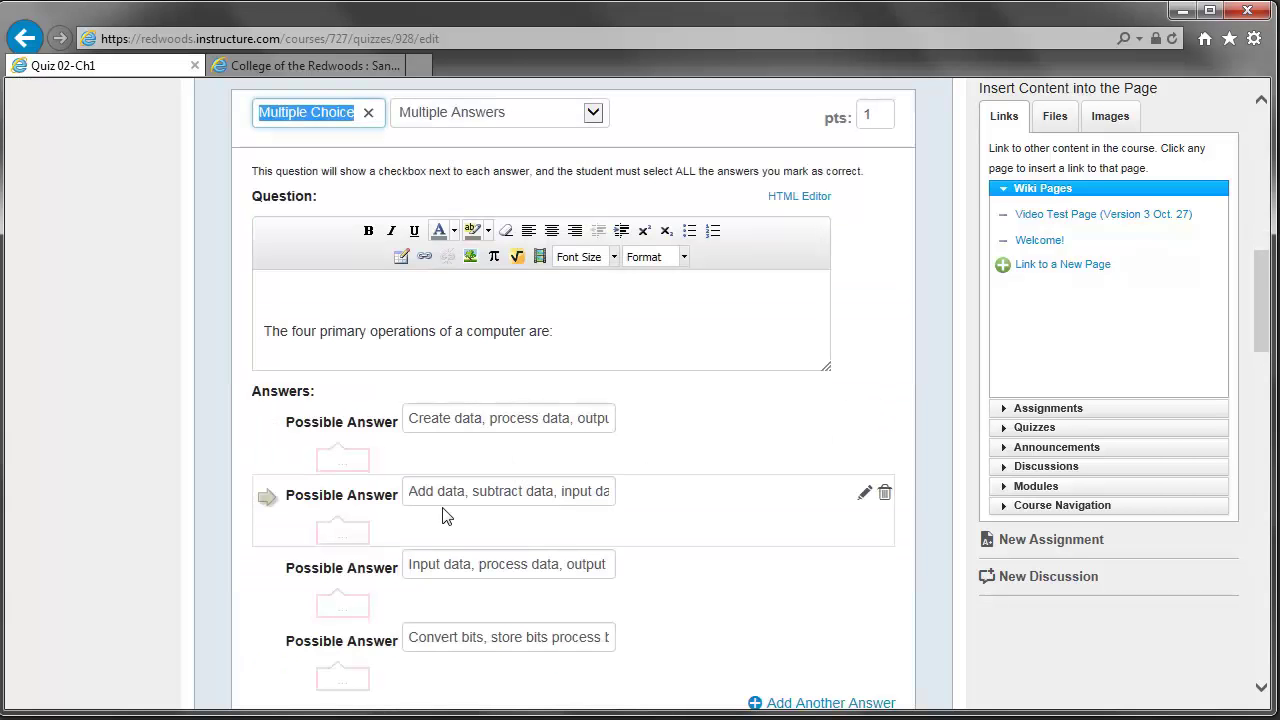
pyautogui.click(266, 570)
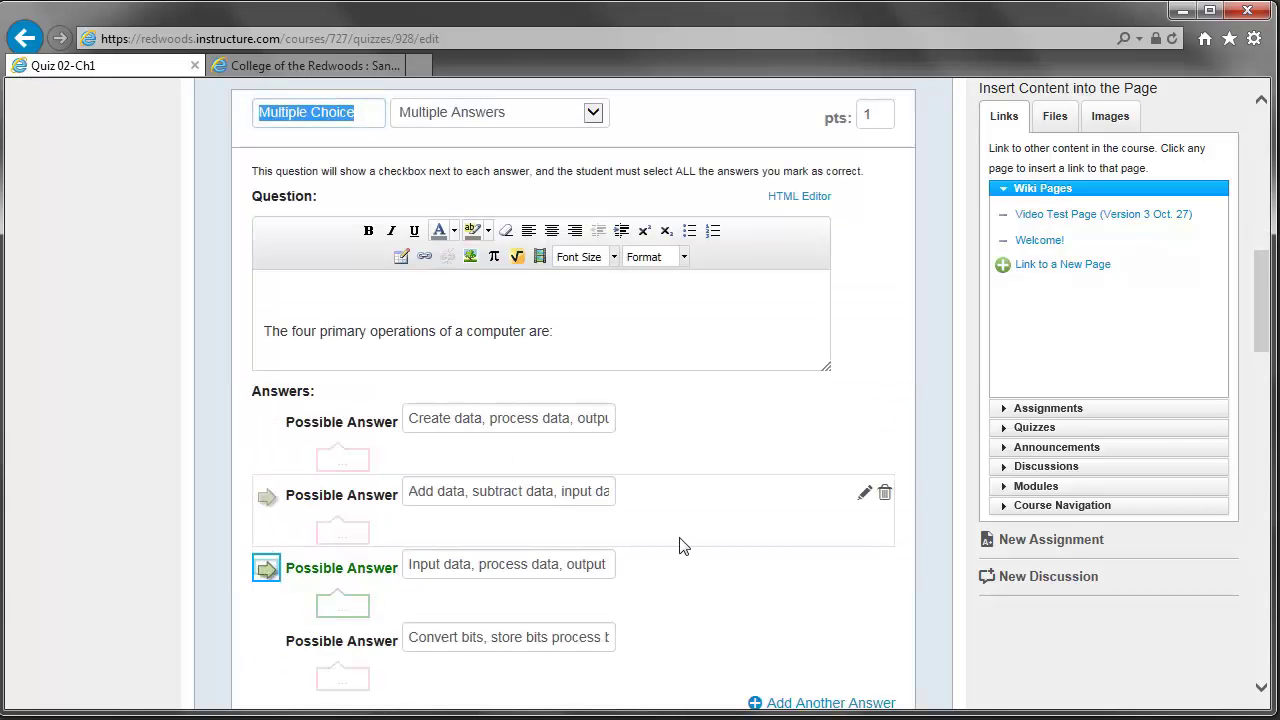
pyautogui.scroll(-2, 686, 542)
pyautogui.click(368, 657)
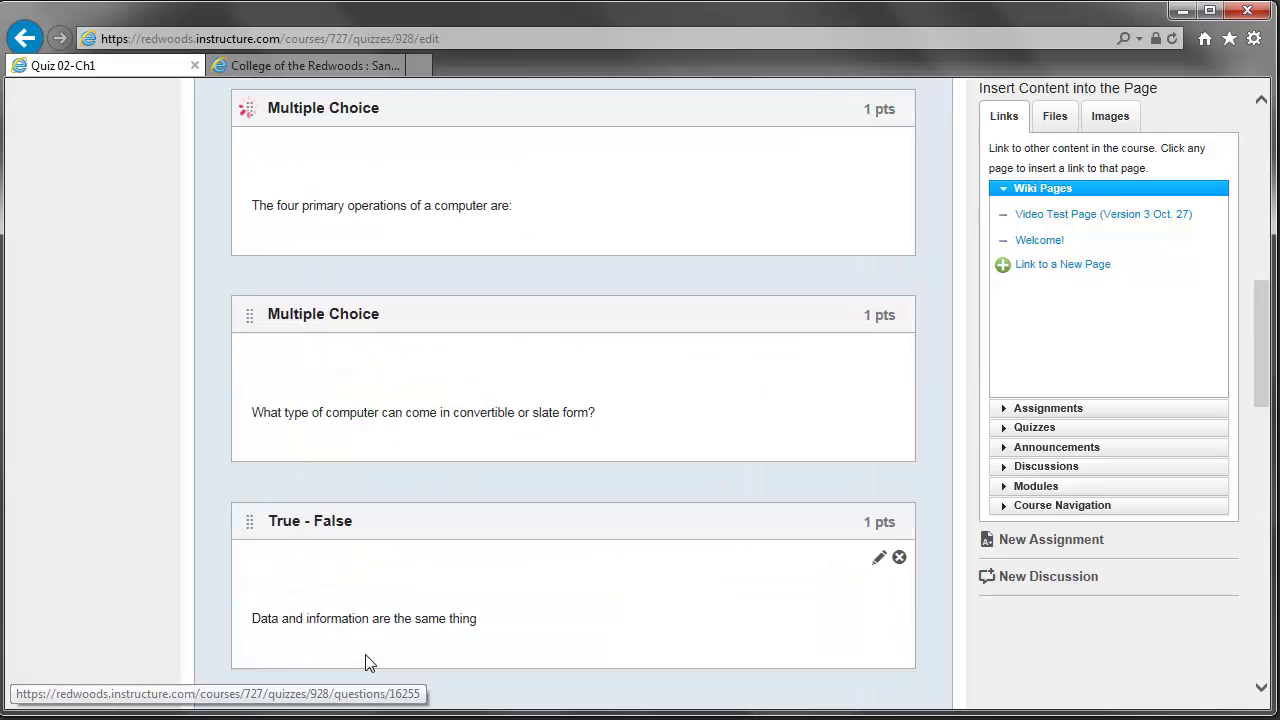
# Save the edited Quiz 02-Ch1 and look over its settings summary
pyautogui.scroll(-10, 858, 315)
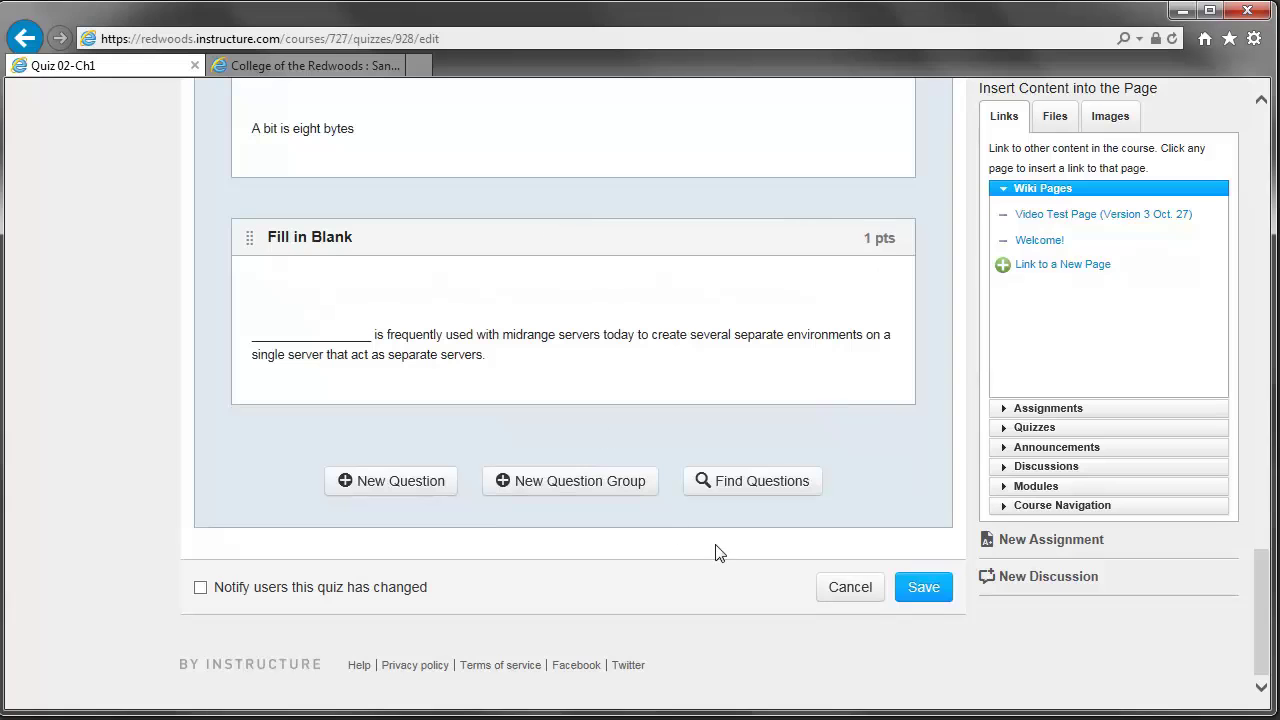
pyautogui.click(924, 590)
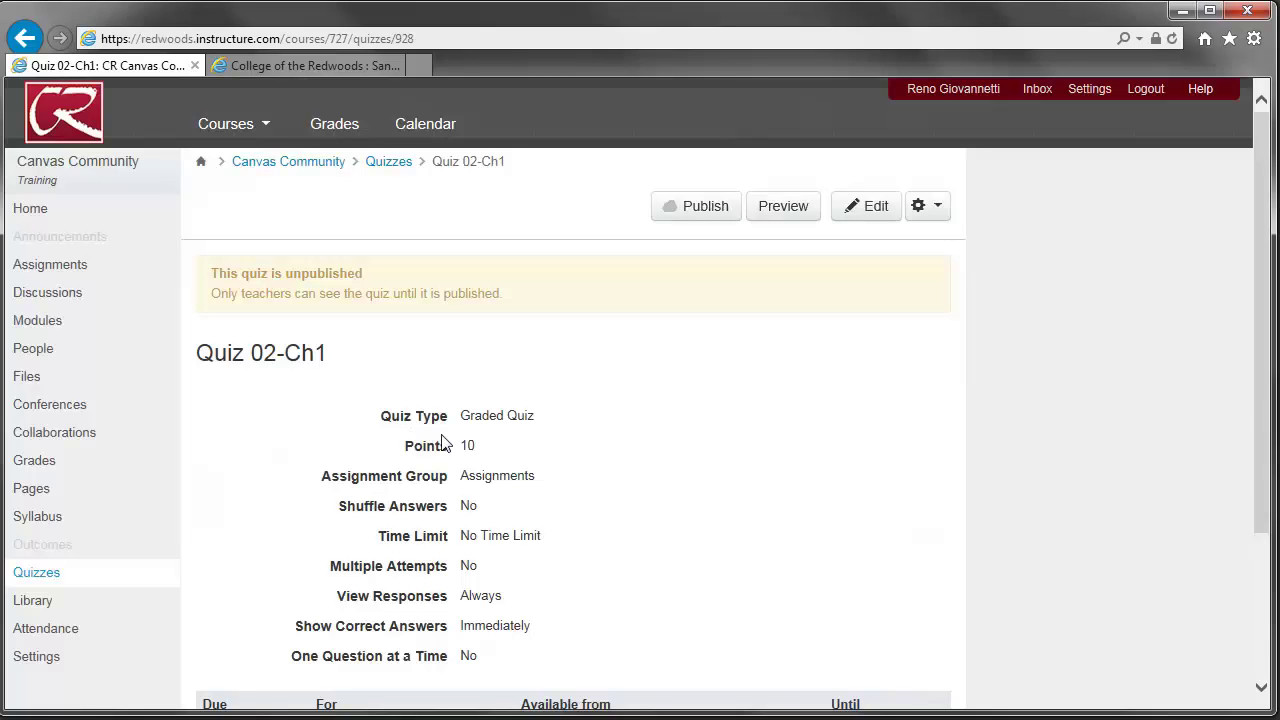
pyautogui.scroll(-3, 564, 452)
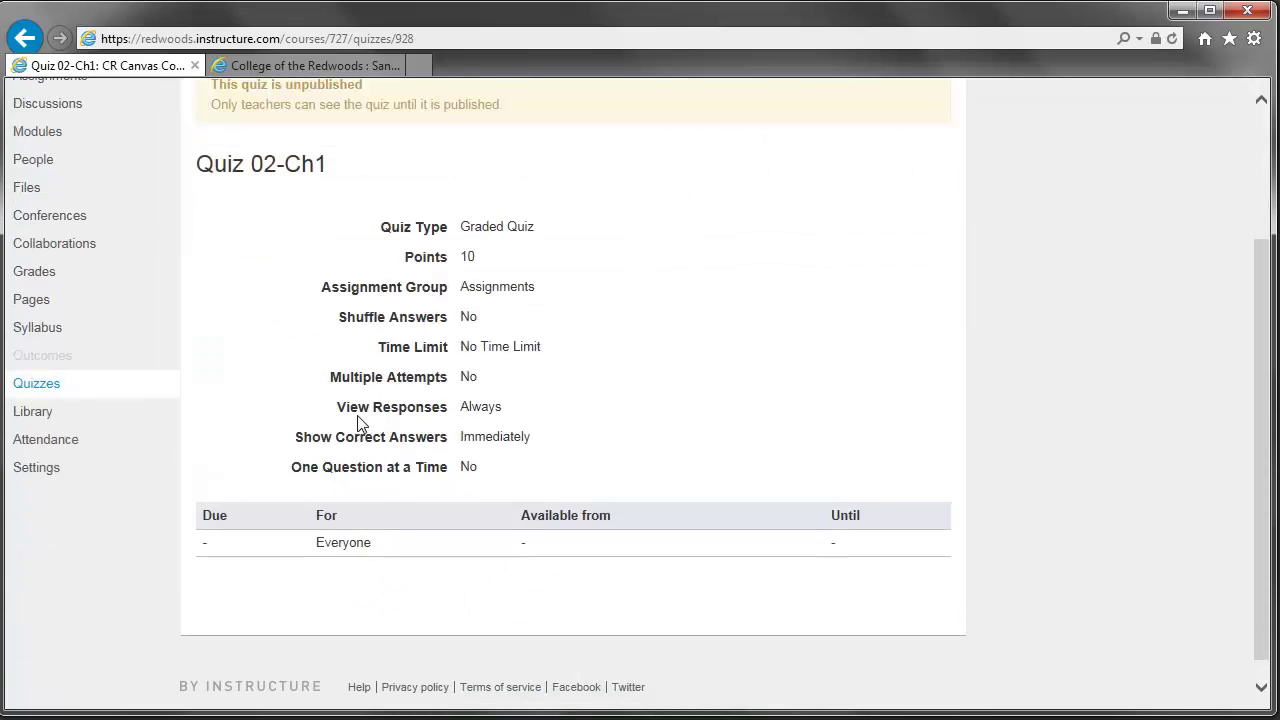
pyautogui.scroll(3, 358, 424)
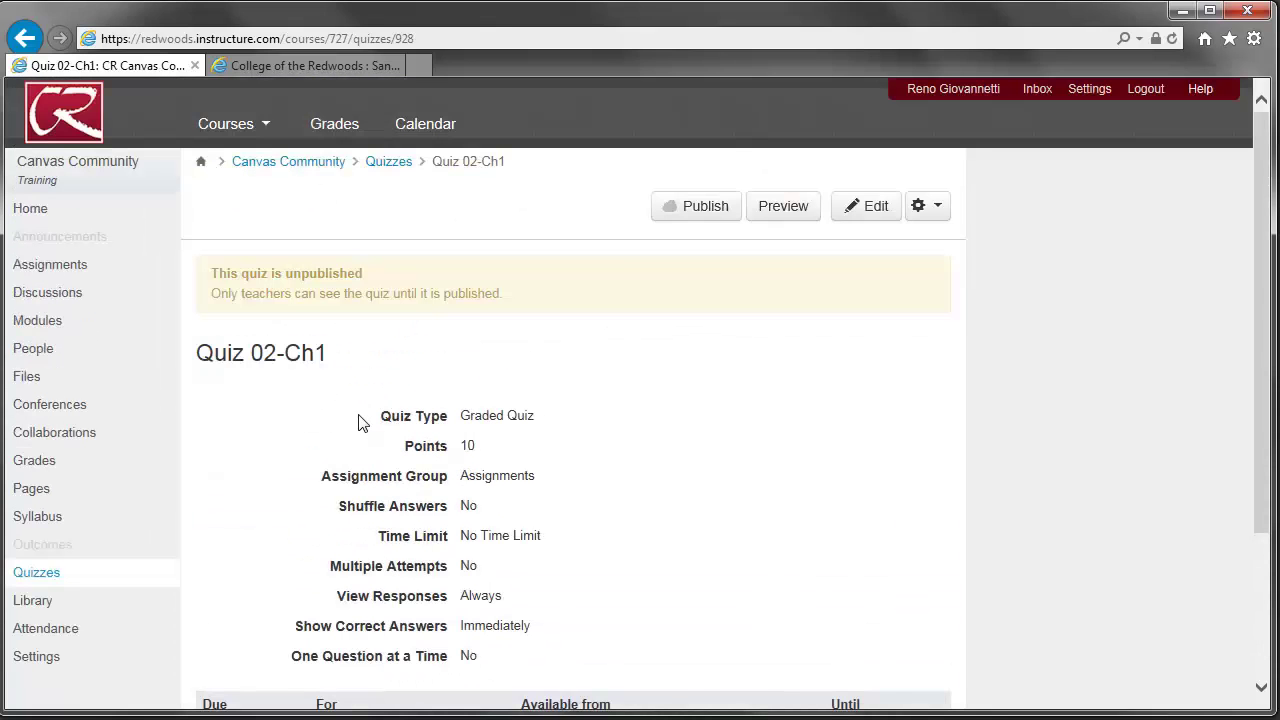